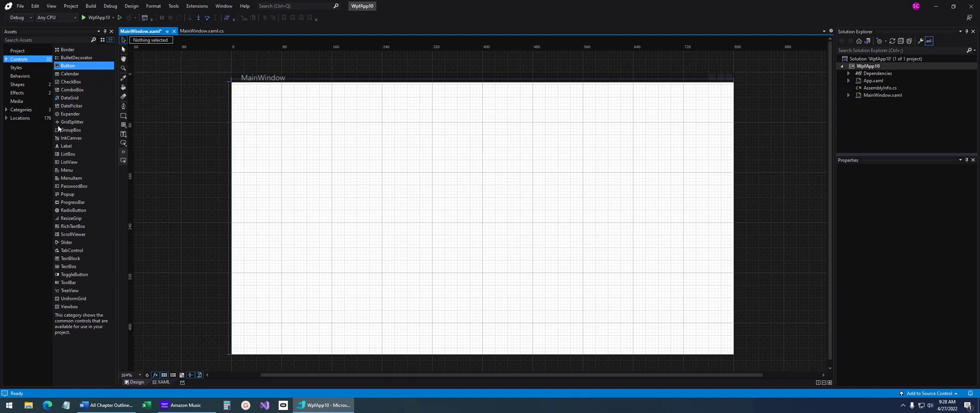
# Browse the Styles, Shapes and Effects asset categories, return to Controls, and close the Assets panel
pyautogui.click(16, 69)
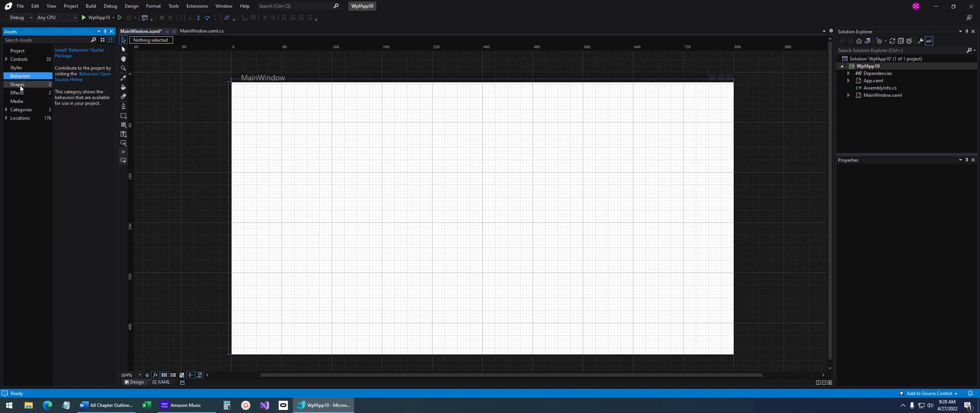
pyautogui.click(19, 85)
pyautogui.click(22, 94)
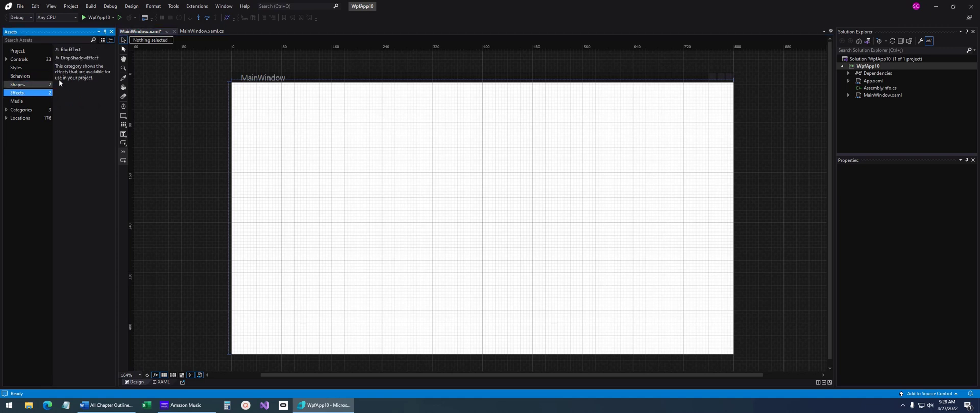
pyautogui.click(19, 60)
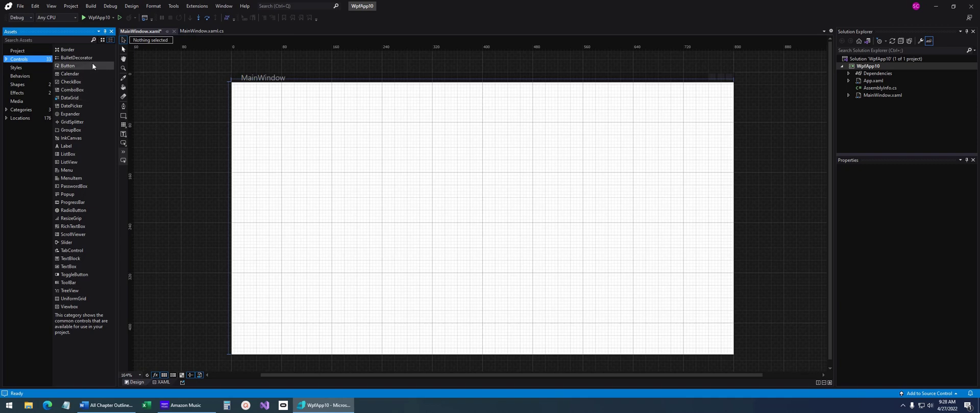
pyautogui.click(111, 32)
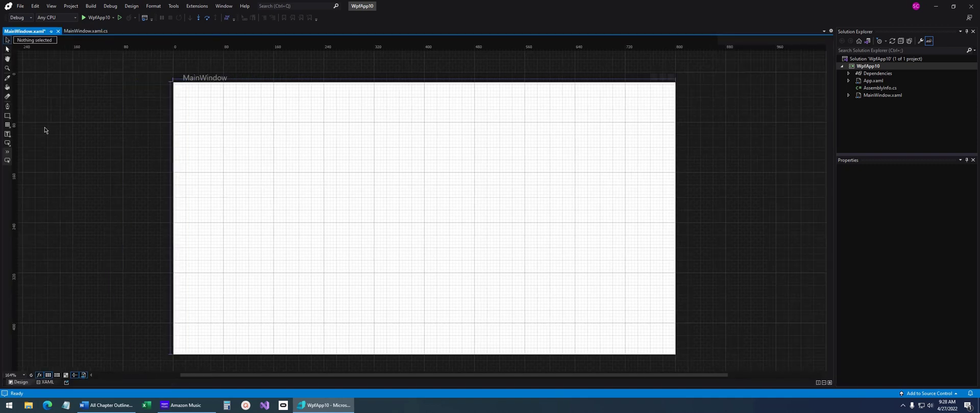
# Inspect the toolbox flyouts for shape, text control and button tools
pyautogui.rightClick(8, 117)
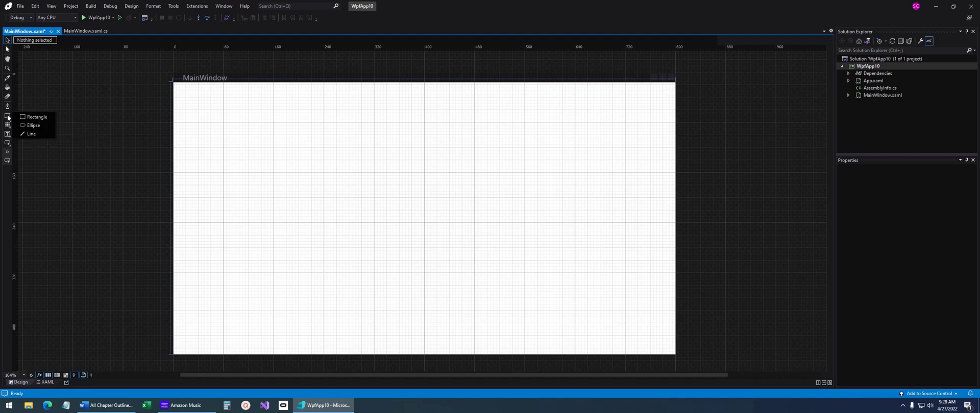
pyautogui.rightClick(7, 135)
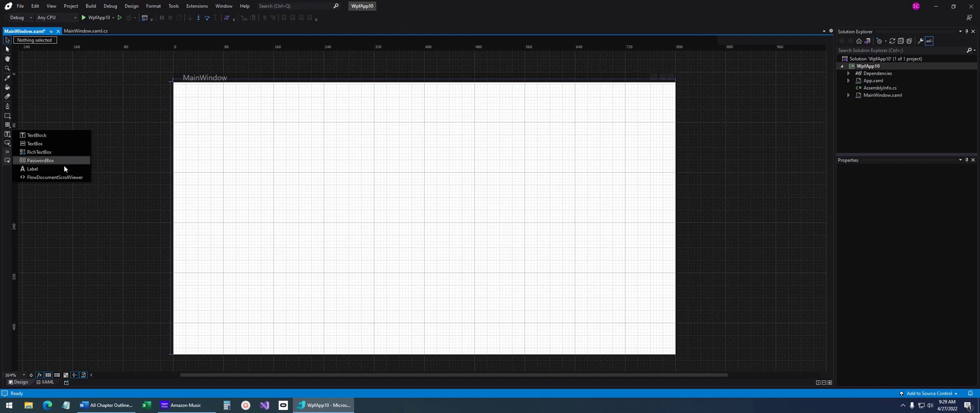
pyautogui.rightClick(8, 143)
# Draw a 127 by 56 Button near MainWindow's top-left and glance at its XAML
pyautogui.click(32, 146)
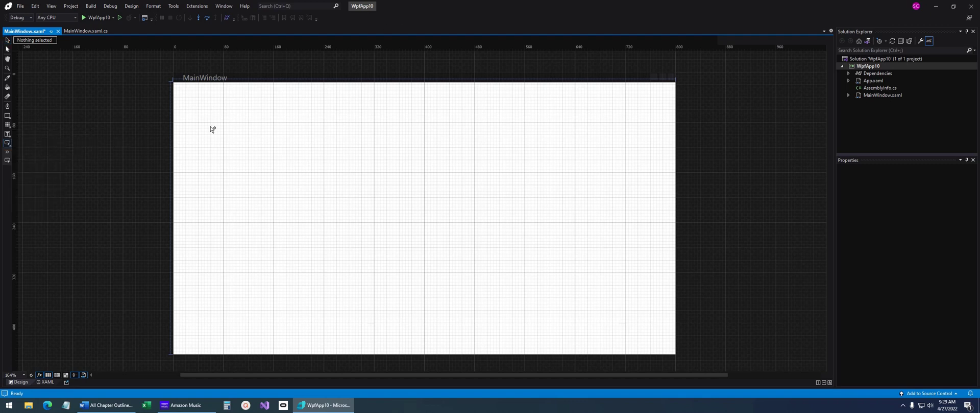
pyautogui.moveTo(208, 101)
pyautogui.mouseDown()
pyautogui.moveTo(268, 137)
pyautogui.moveTo(288, 136)
pyautogui.mouseUp()
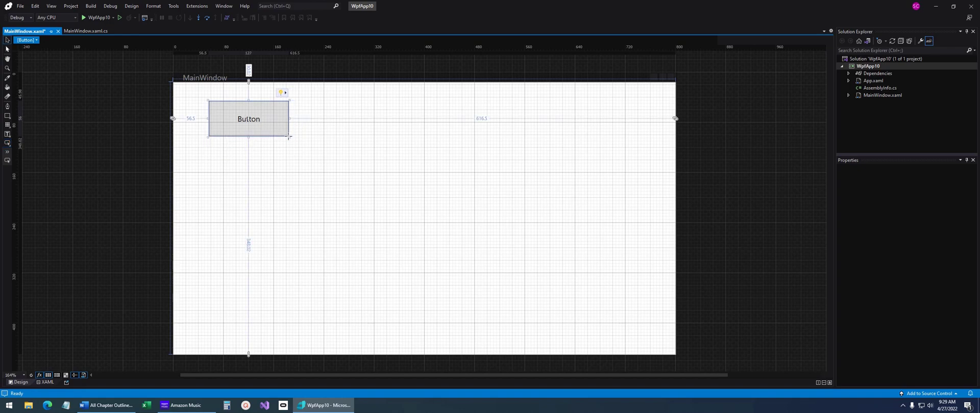
pyautogui.click(48, 383)
pyautogui.click(22, 381)
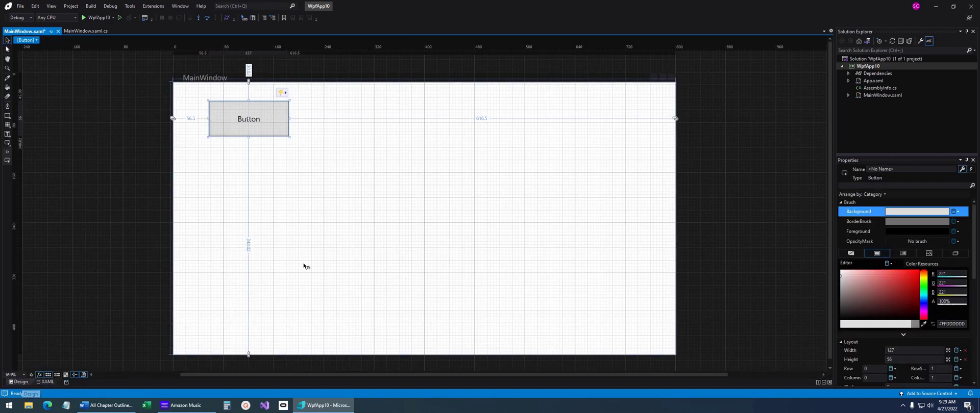
# Check the MainWindow.xaml.cs code-behind, then reselect the button on the design surface
pyautogui.click(88, 31)
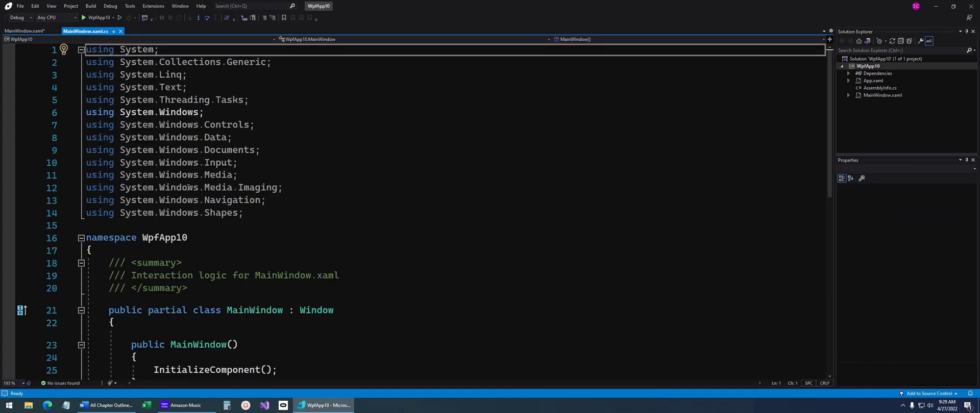
pyautogui.scroll(5, 199, 174)
pyautogui.click(31, 31)
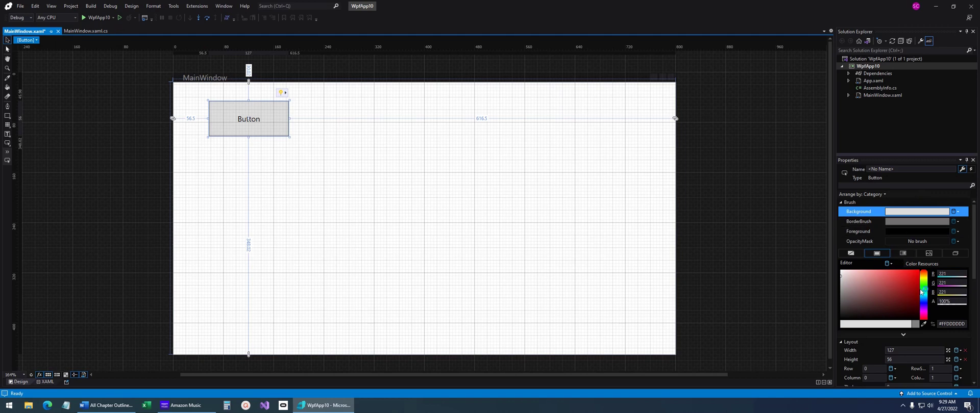
pyautogui.click(51, 7)
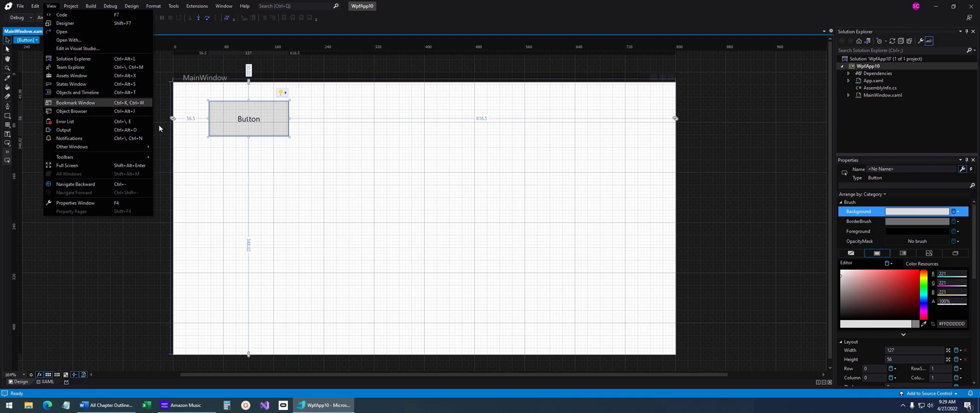
pyautogui.click(309, 164)
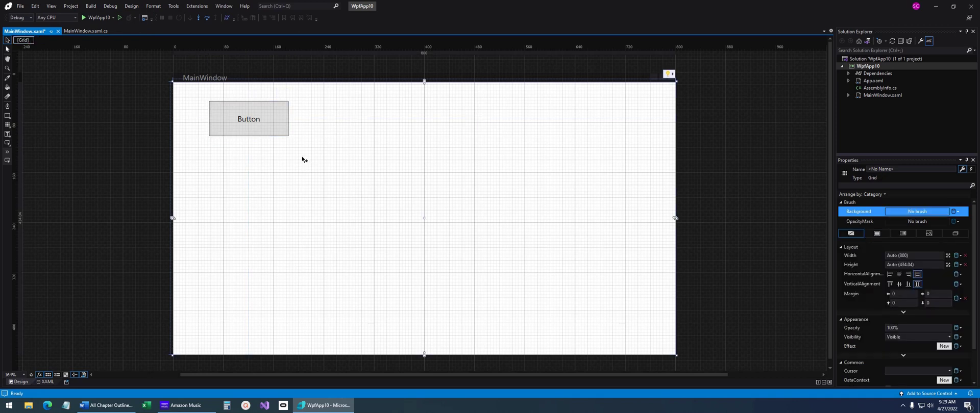
pyautogui.click(274, 129)
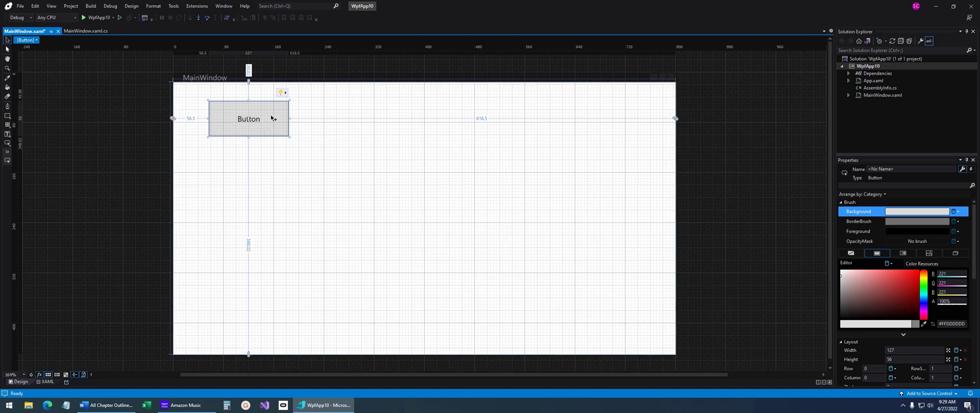
# Use Format > Edit Style > Edit a Copy to create ButtonStyle1 in this document
pyautogui.click(150, 7)
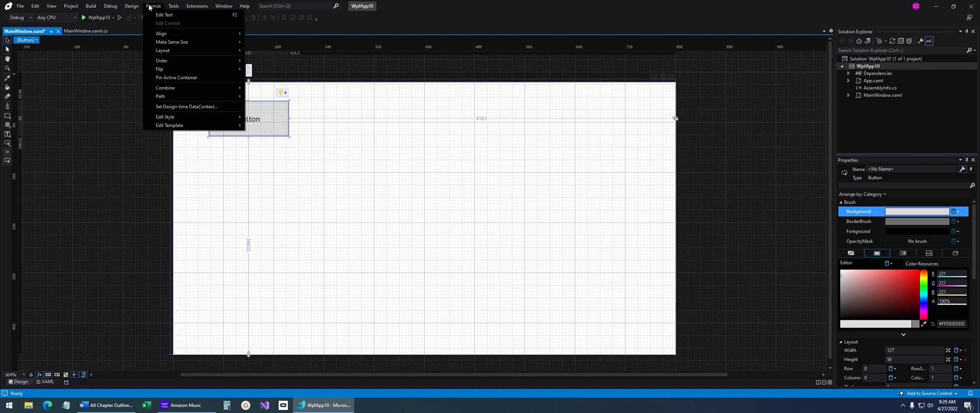
pyautogui.moveTo(231, 117)
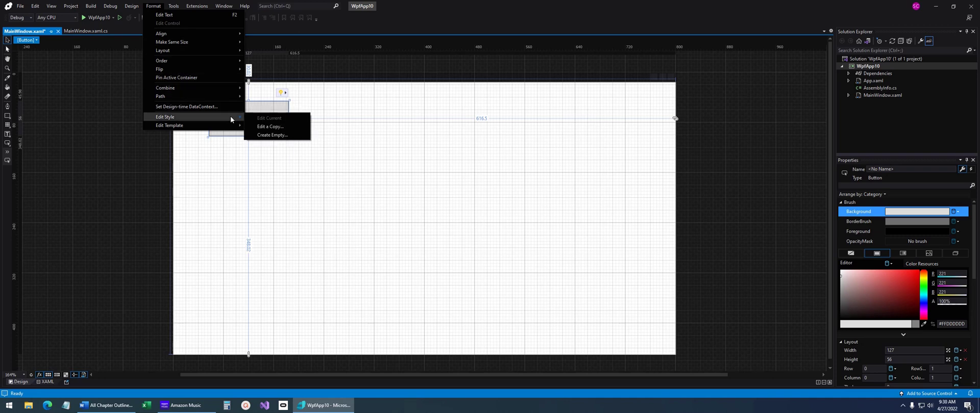
pyautogui.click(293, 127)
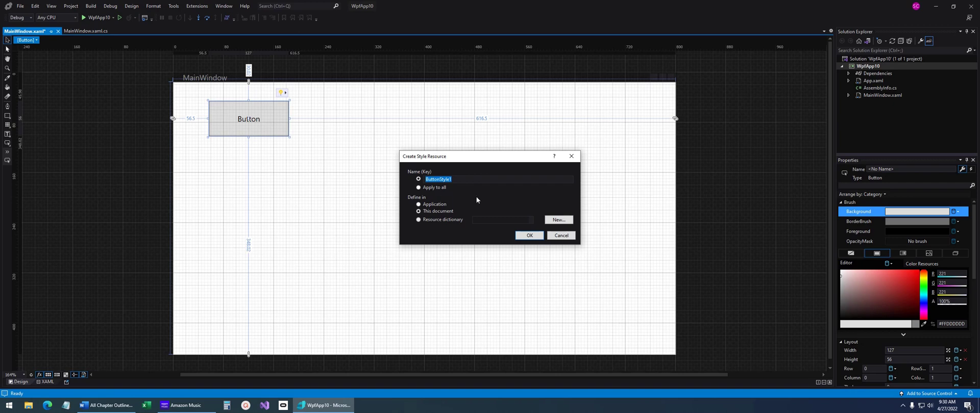
pyautogui.click(528, 236)
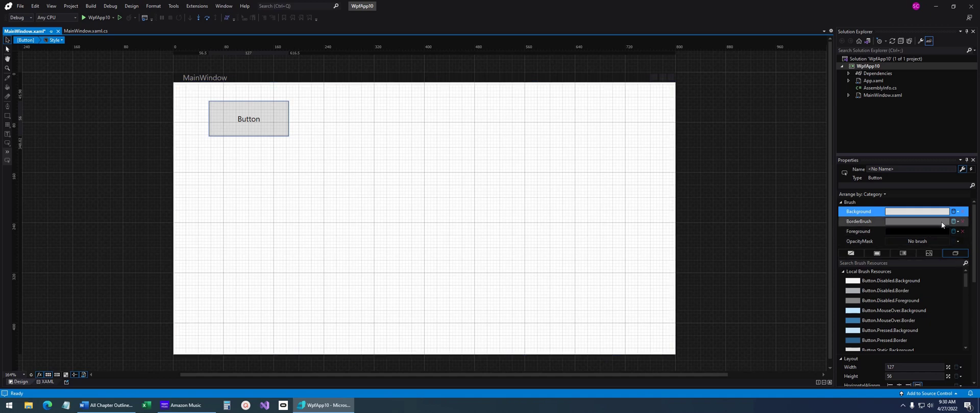
# Give ButtonStyle1 a red #FFED2727 background and 22 pt font size, then save MainWindow.xaml
pyautogui.click(959, 215)
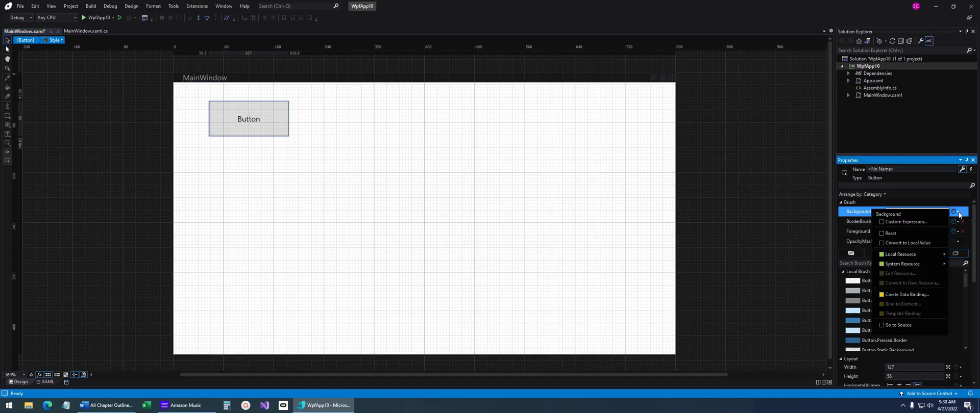
pyautogui.click(901, 229)
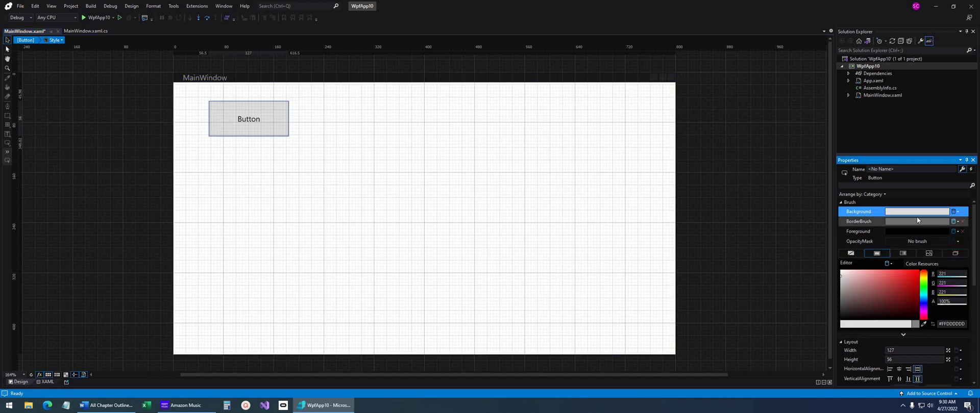
pyautogui.click(907, 274)
pyautogui.scroll(-6, 911, 286)
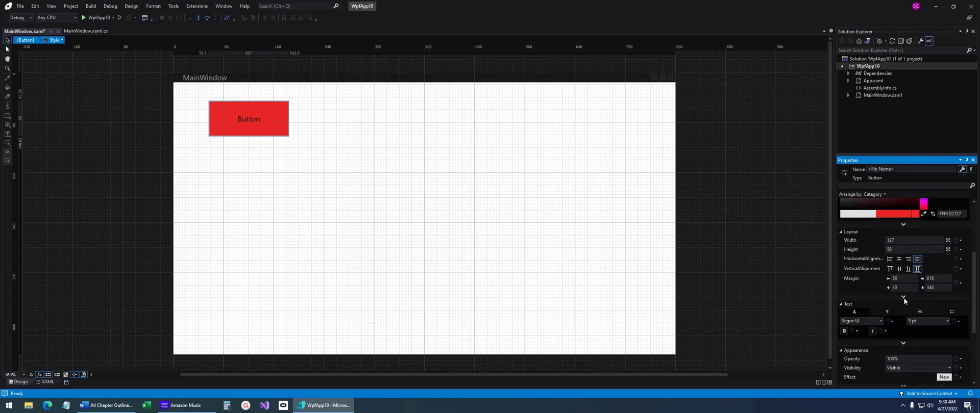
pyautogui.scroll(-2, 903, 301)
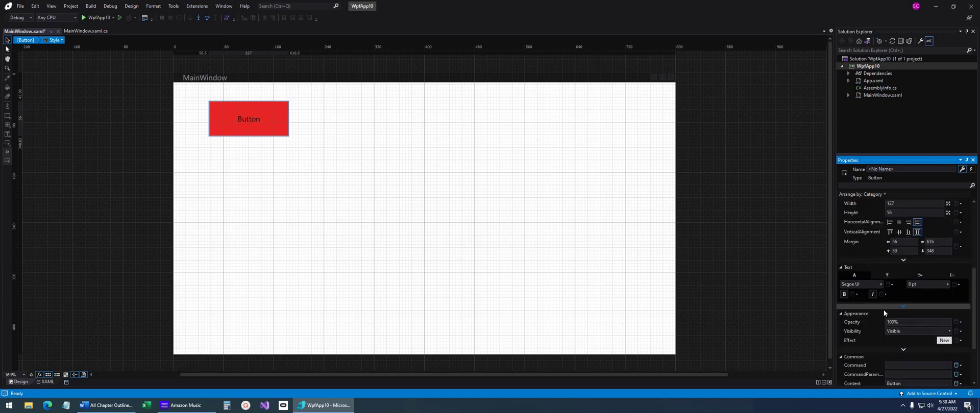
pyautogui.click(947, 284)
pyautogui.click(916, 375)
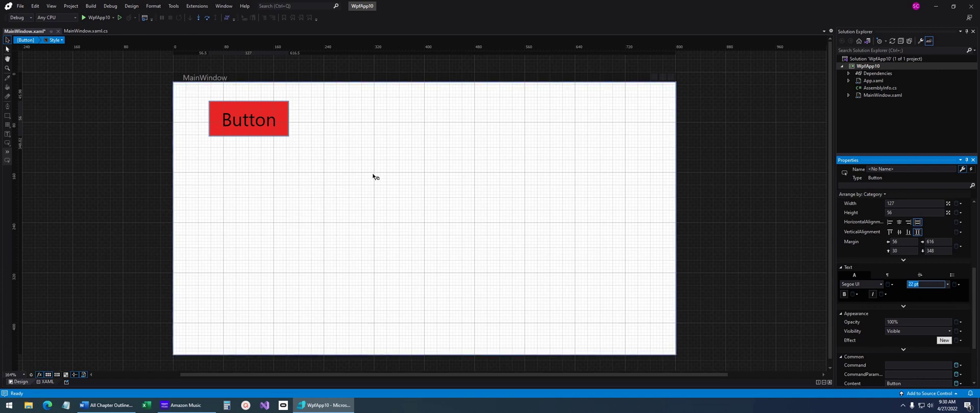
pyautogui.hotkey('ctrl', 's')
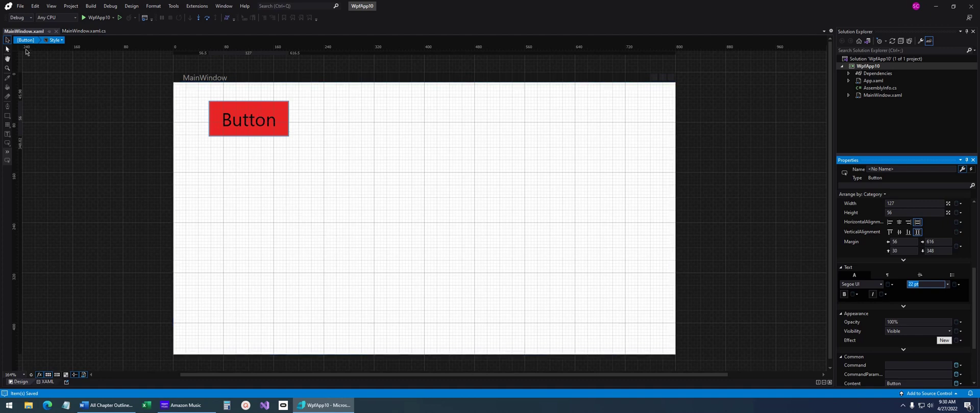
# Exit the style editing scope and select the window's layout grid
pyautogui.click(55, 41)
pyautogui.click(25, 40)
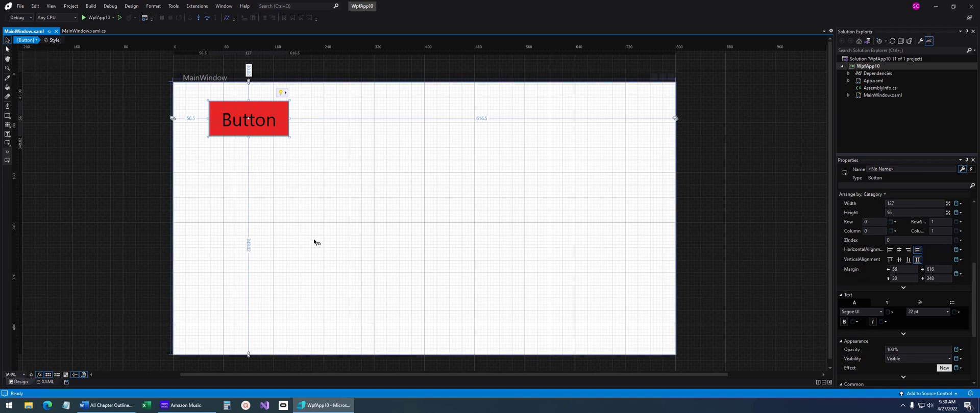
pyautogui.click(392, 232)
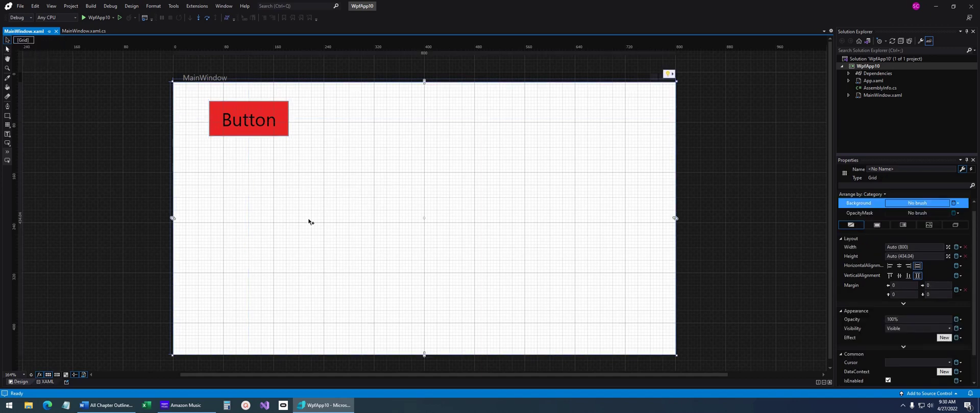
# Inspect the button's Style attribute and ButtonStyle1's key in the XAML markup
pyautogui.click(44, 381)
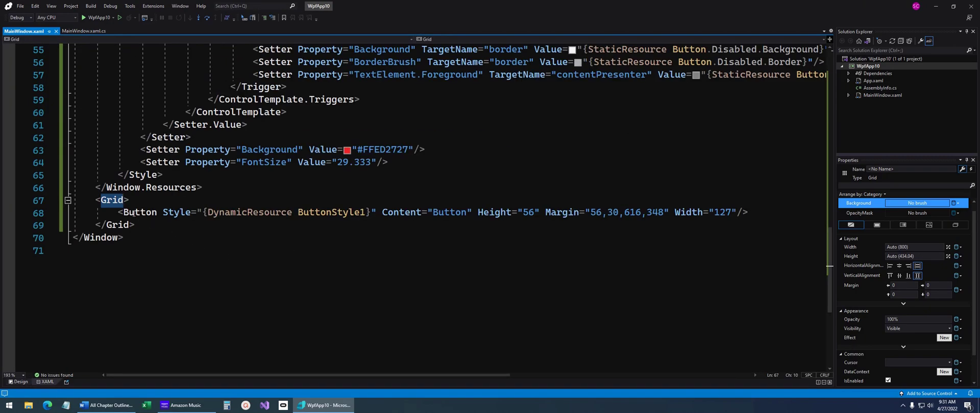
pyautogui.moveTo(163, 213); pyautogui.dragTo(376, 212)
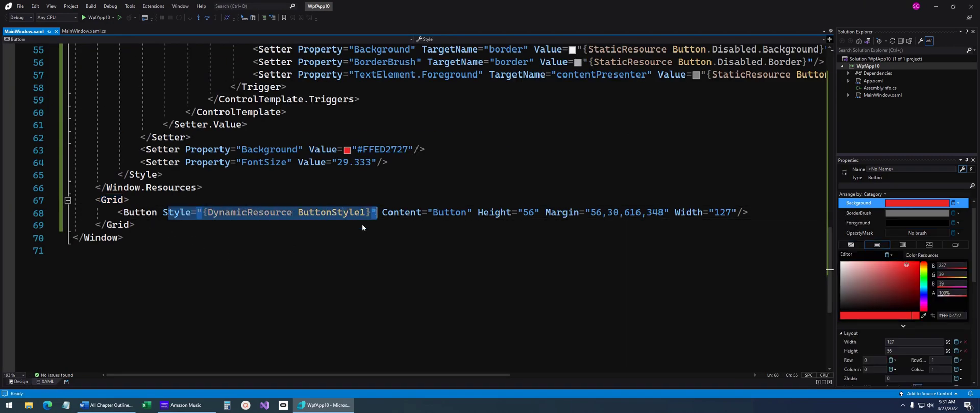
pyautogui.doubleClick(348, 219)
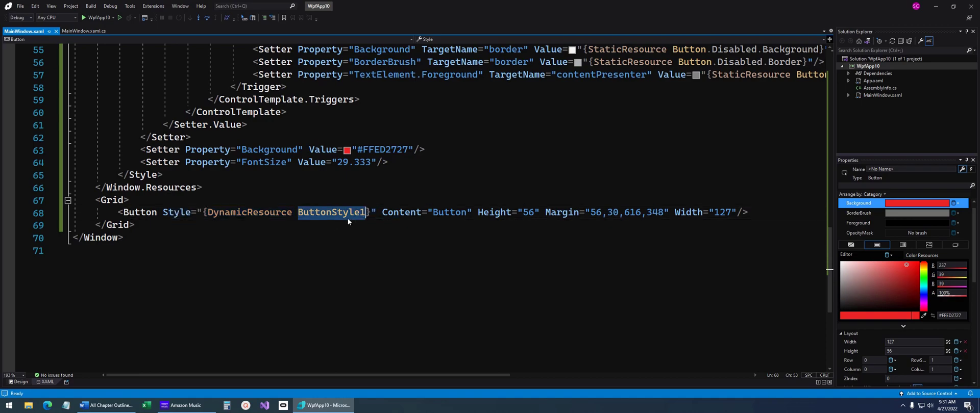
pyautogui.scroll(1, 347, 219)
pyautogui.scroll(15, 347, 219)
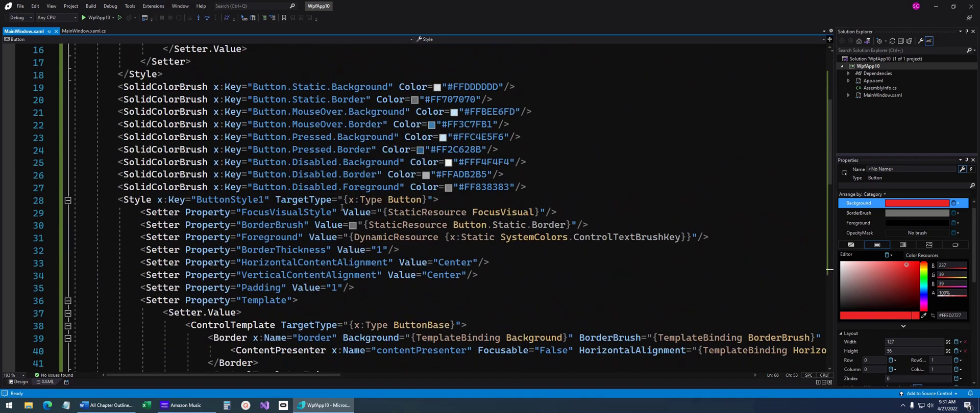
pyautogui.scroll(2, 341, 208)
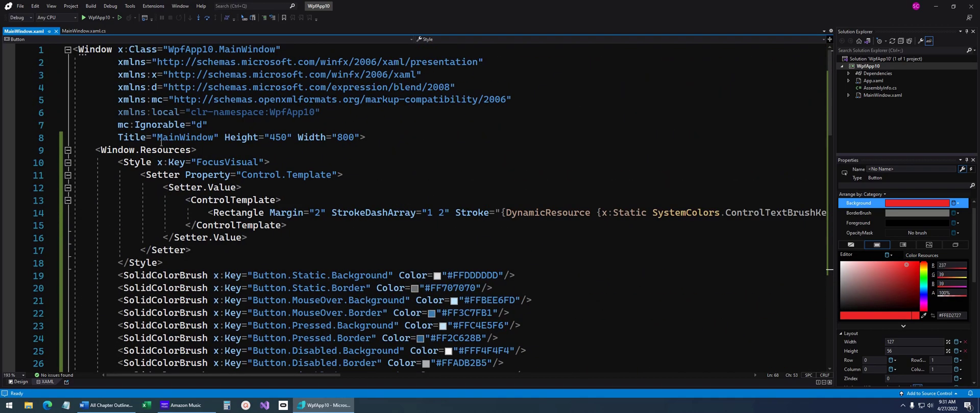
pyautogui.scroll(-3, 189, 181)
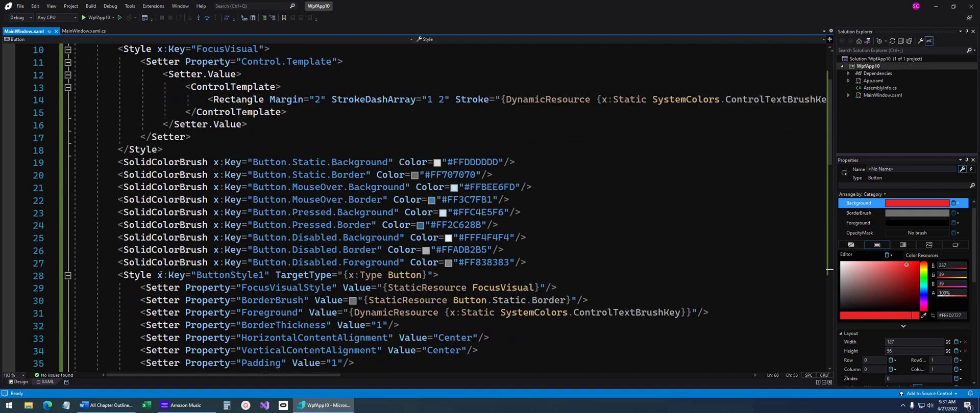
pyautogui.moveTo(155, 275); pyautogui.dragTo(276, 275)
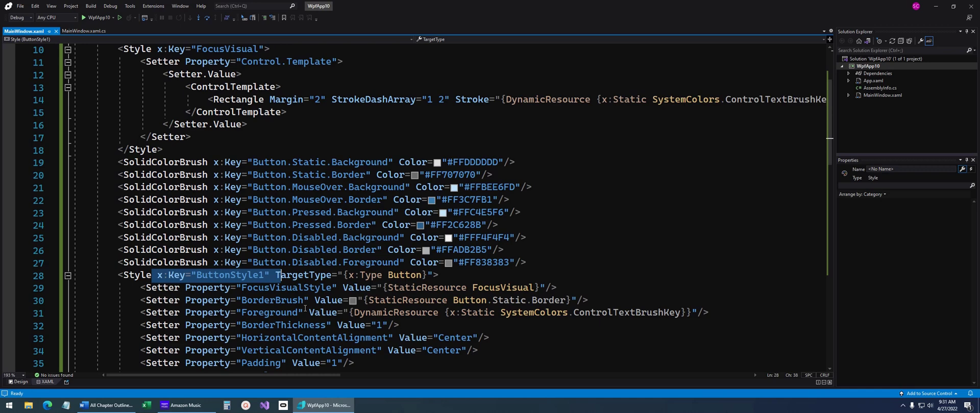
pyautogui.scroll(-2, 304, 309)
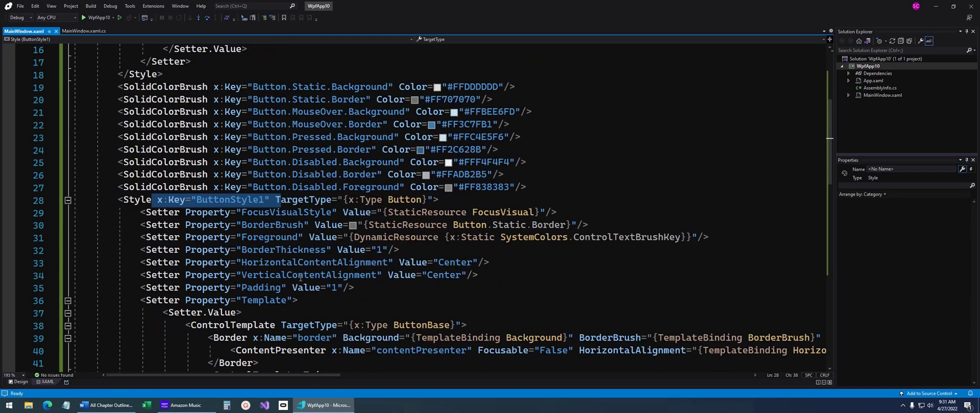
pyautogui.click(269, 238)
pyautogui.moveTo(285, 200); pyautogui.dragTo(421, 200)
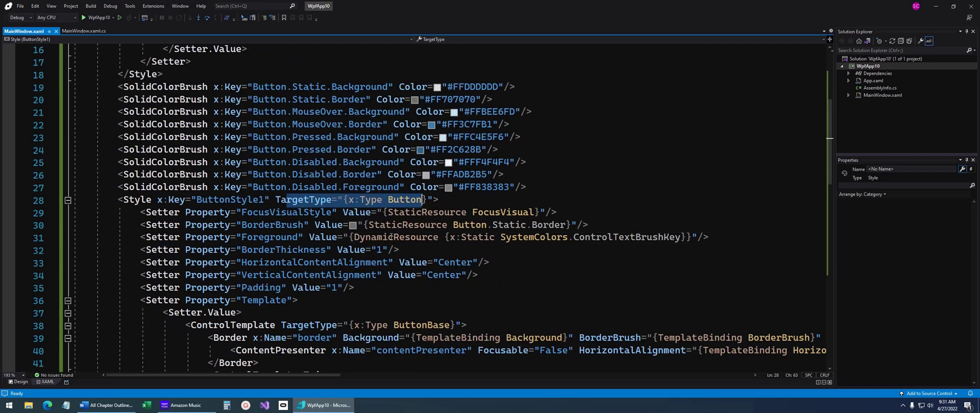
pyautogui.scroll(-1, 216, 188)
# Collapse ButtonStyle1's Template setter, leaving the Background and FontSize setters in view
pyautogui.moveTo(160, 177); pyautogui.dragTo(298, 263)
pyautogui.click(298, 263)
pyautogui.scroll(-2, 391, 248)
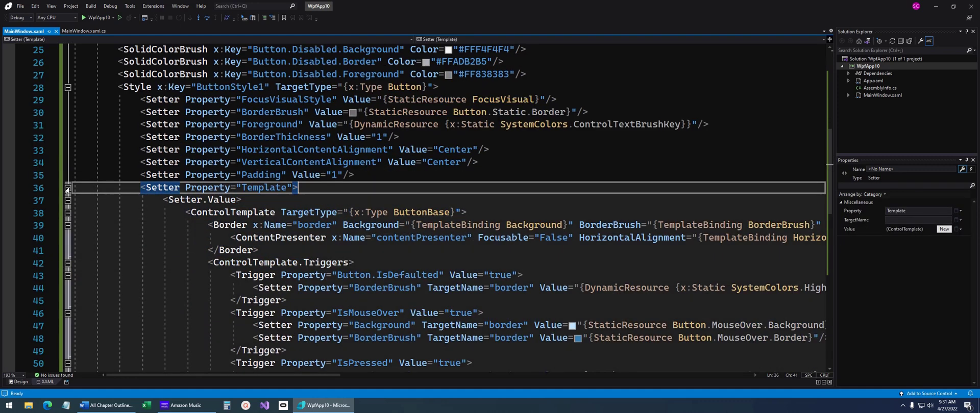
pyautogui.click(67, 187)
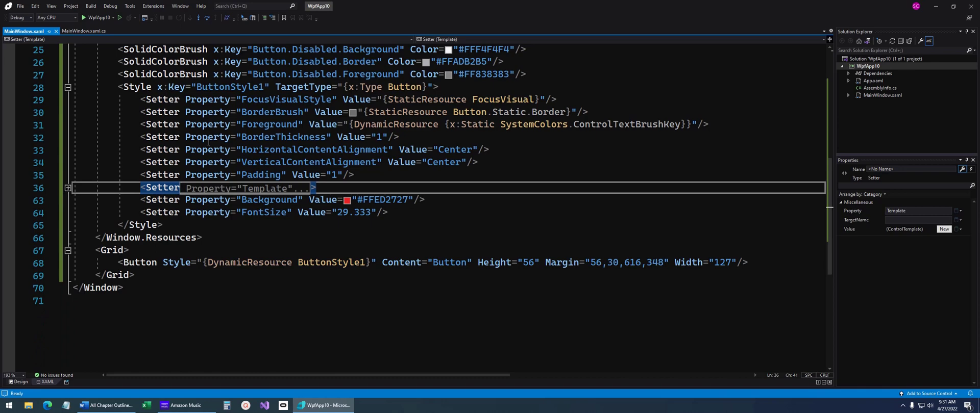
pyautogui.moveTo(142, 199); pyautogui.dragTo(406, 220)
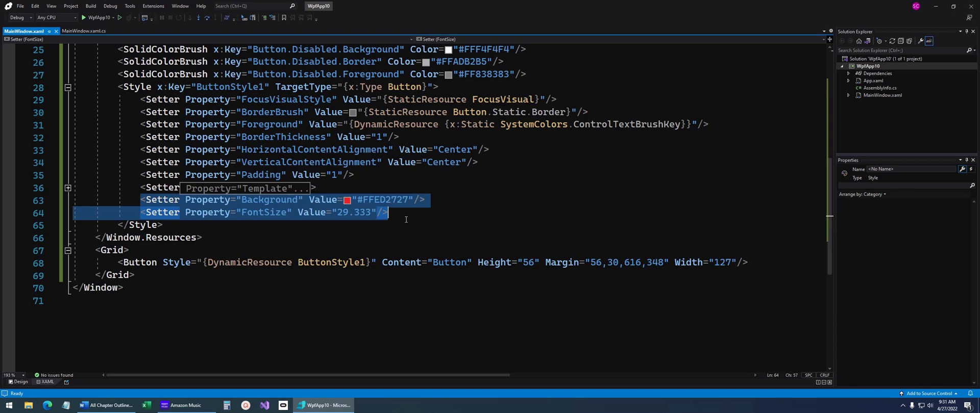
# Return to Design view and pick the Button tool from the control flyout
pyautogui.click(19, 382)
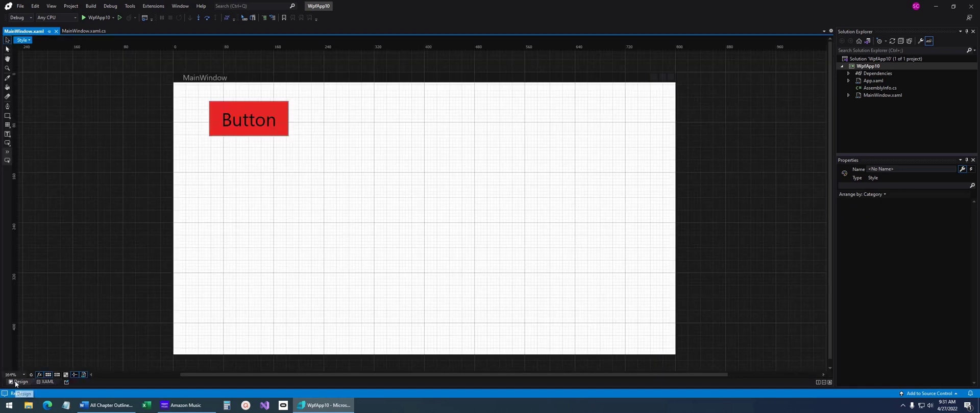
pyautogui.rightClick(7, 143)
pyautogui.click(26, 142)
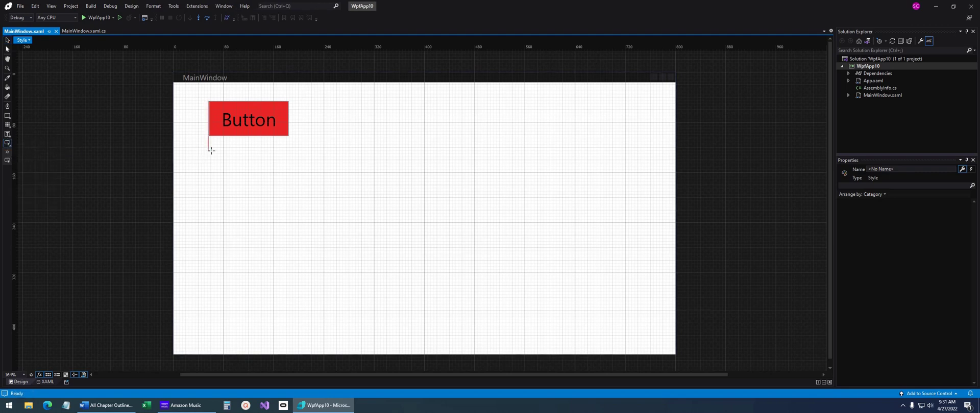
# Draw a second button below the red one and apply ButtonStyle1 via Edit Template > Apply Resource
pyautogui.moveTo(209, 150); pyautogui.dragTo(289, 190)
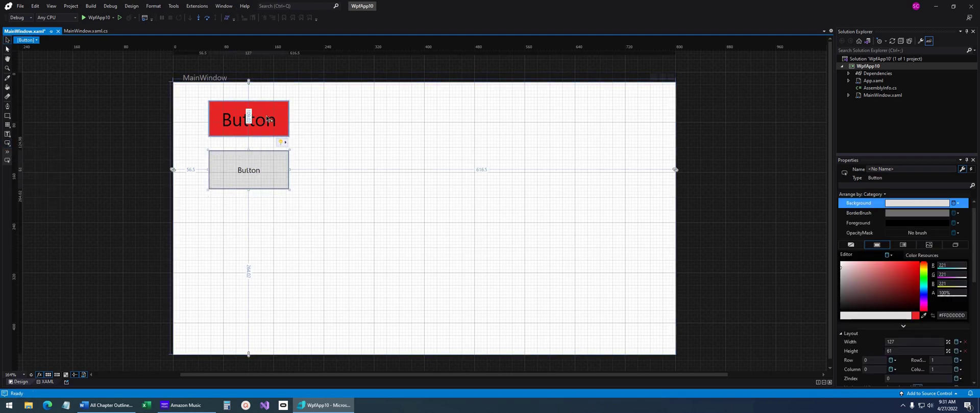
pyautogui.rightClick(269, 173)
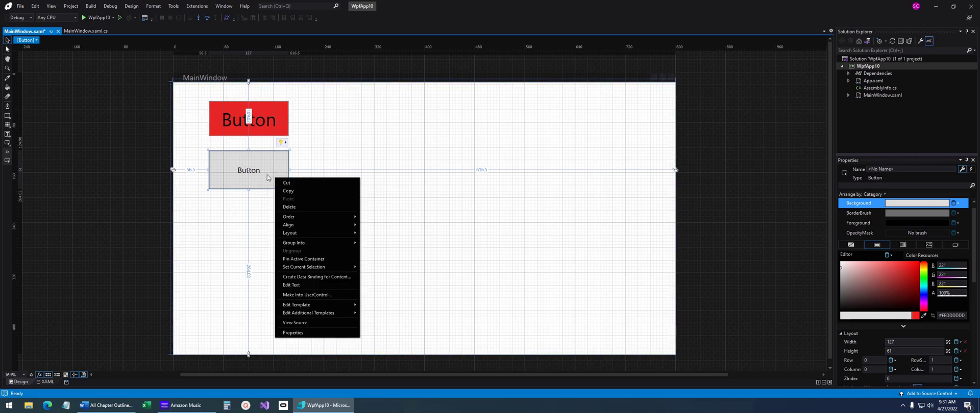
pyautogui.moveTo(341, 305)
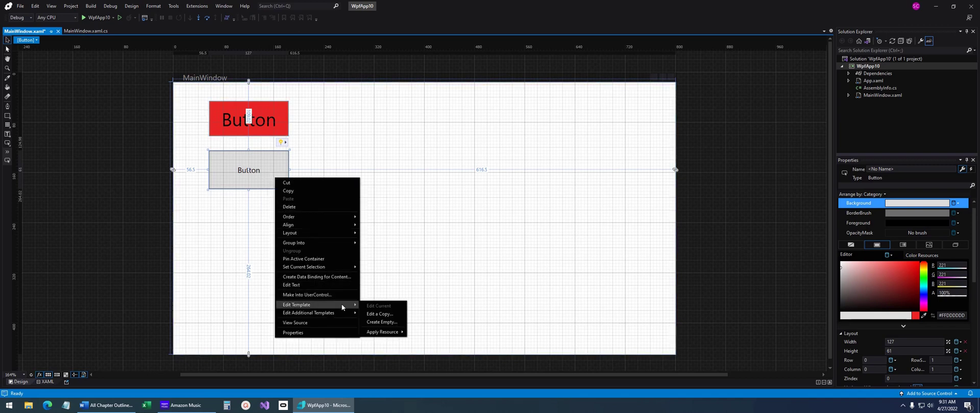
pyautogui.moveTo(383, 333)
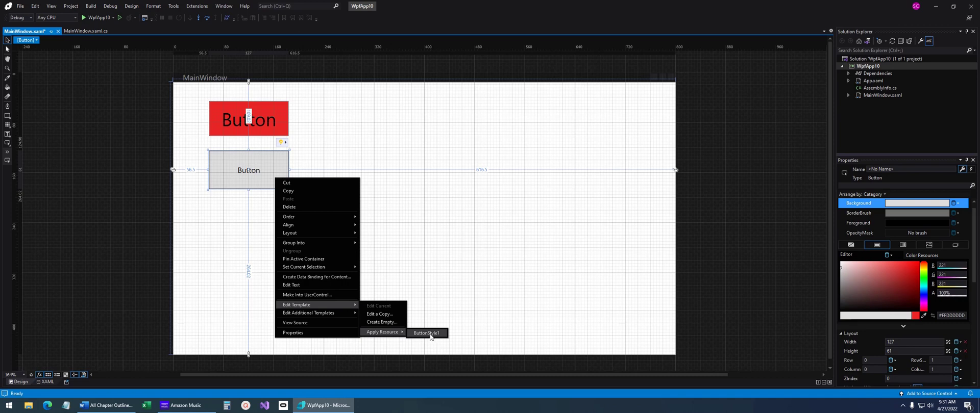
pyautogui.click(430, 335)
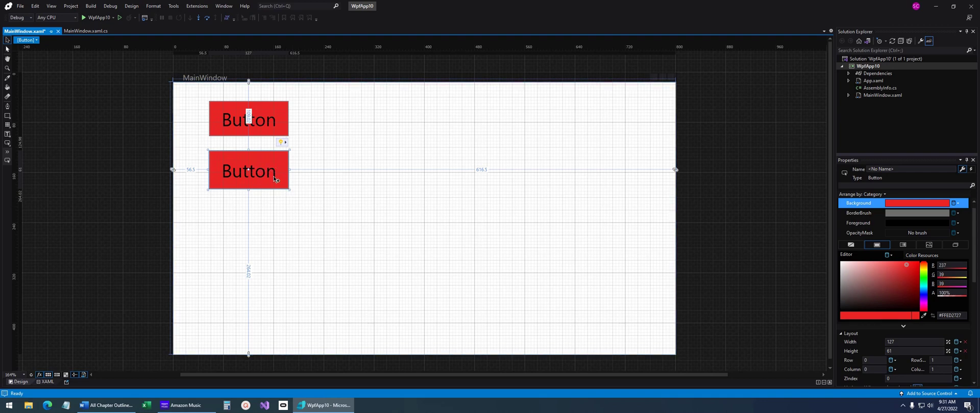
# Resize and clear the second button's caption, then delete both red buttons
pyautogui.moveTo(289, 190); pyautogui.dragTo(326, 206)
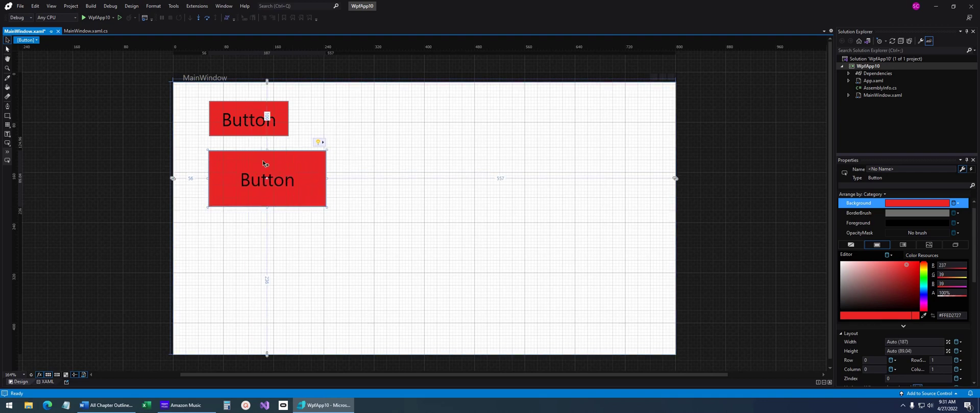
pyautogui.click(264, 186)
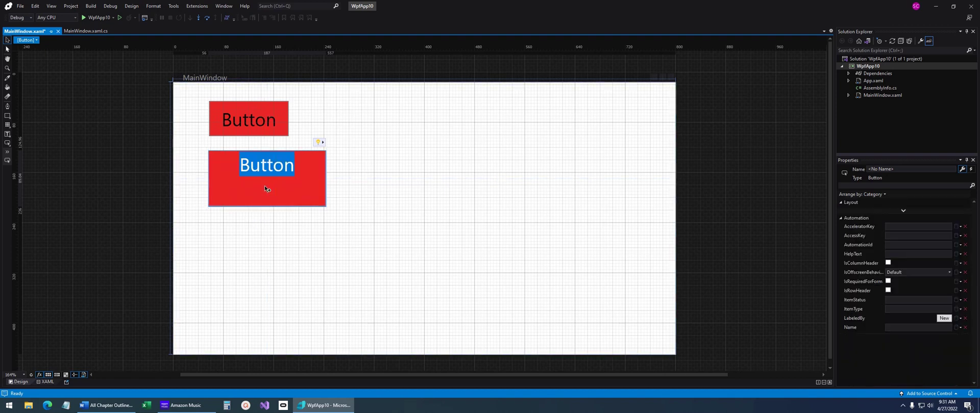
pyautogui.press('BackSpace')
pyautogui.click(306, 203)
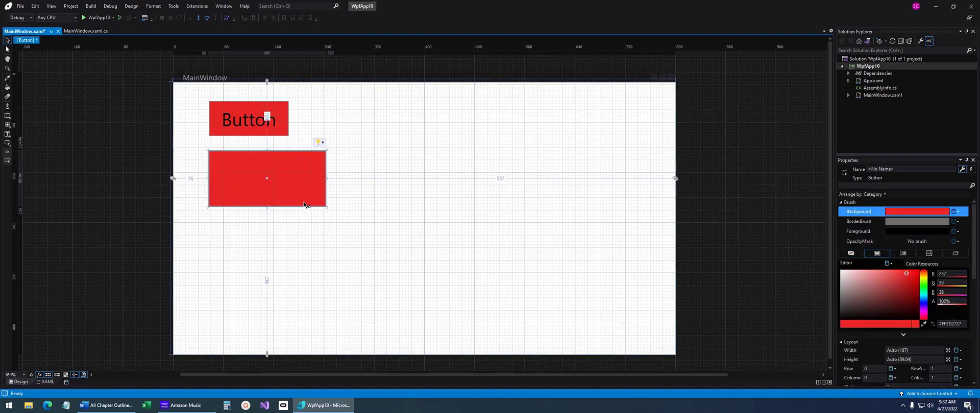
pyautogui.hotkey('ctrl', 'z')
pyautogui.click(277, 135)
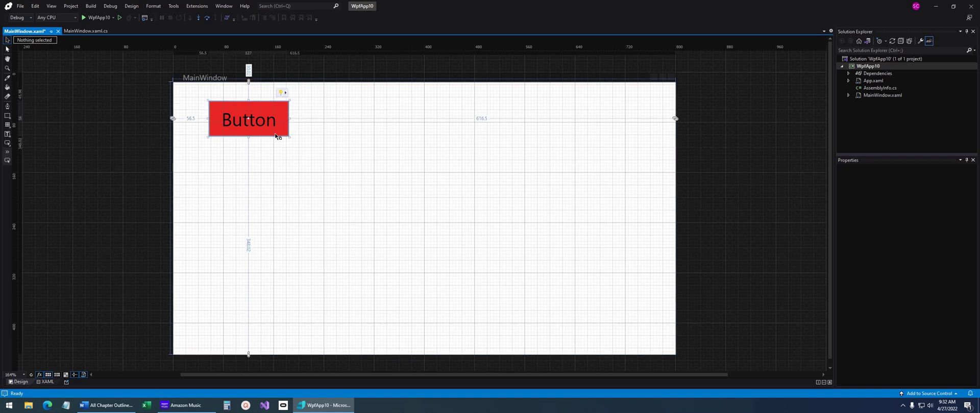
pyautogui.press('Delete')
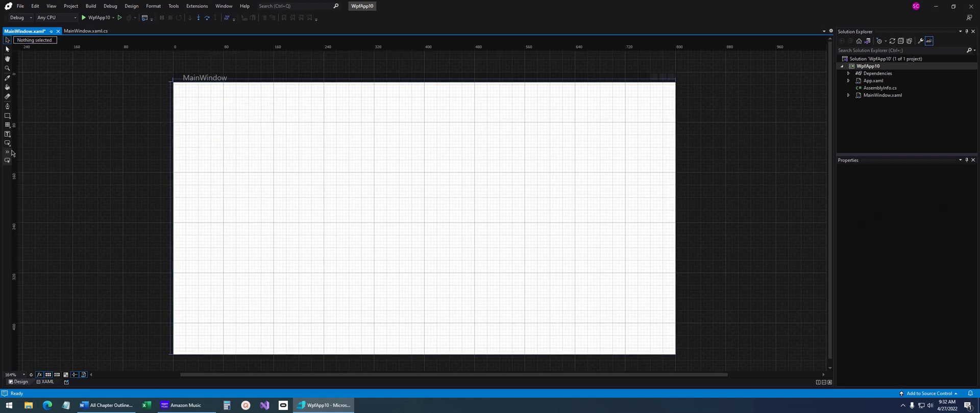
# Draw two new default Buttons near the window's top-left, one below the other
pyautogui.click(7, 143)
pyautogui.click(34, 144)
pyautogui.moveTo(200, 108); pyautogui.dragTo(249, 133)
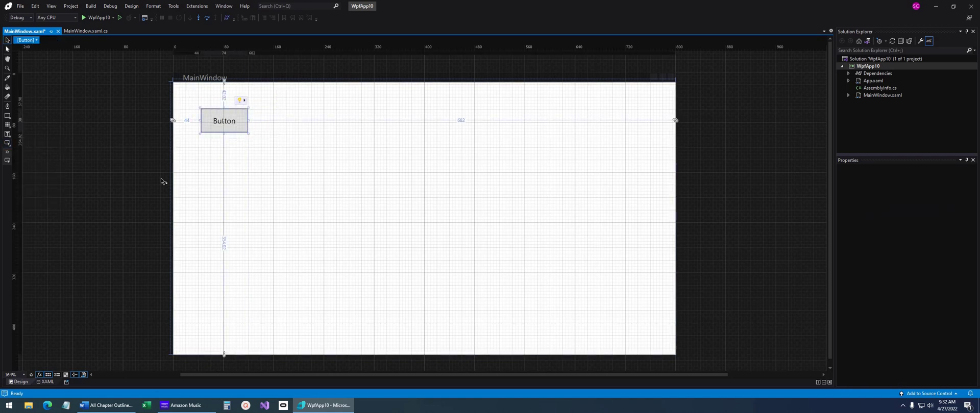
pyautogui.click(8, 143)
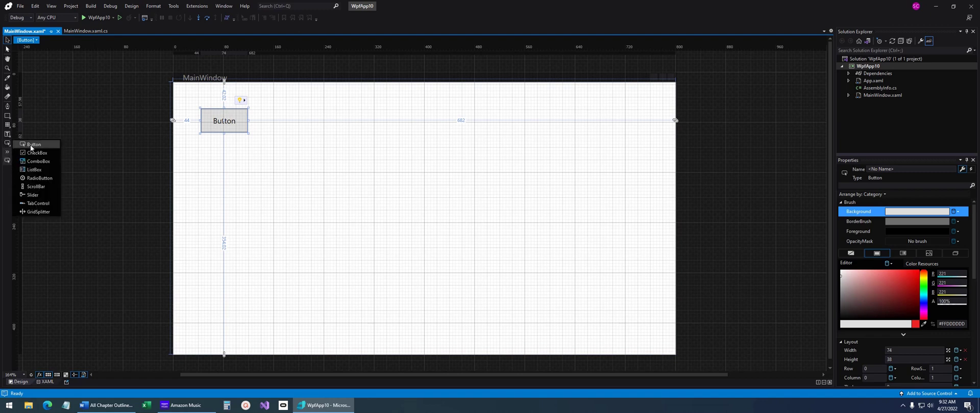
pyautogui.click(34, 144)
pyautogui.moveTo(210, 154); pyautogui.dragTo(257, 181)
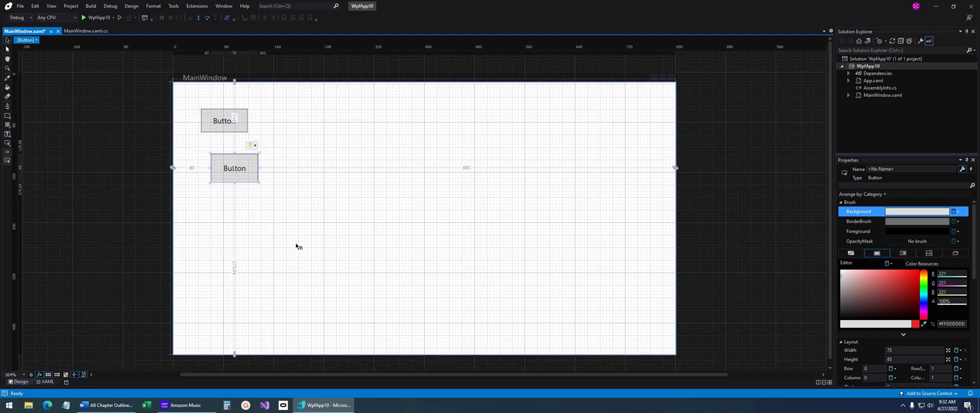
# Delete x:Key="ButtonStyle1" from the style in XAML, then select the grid in Design view
pyautogui.click(45, 382)
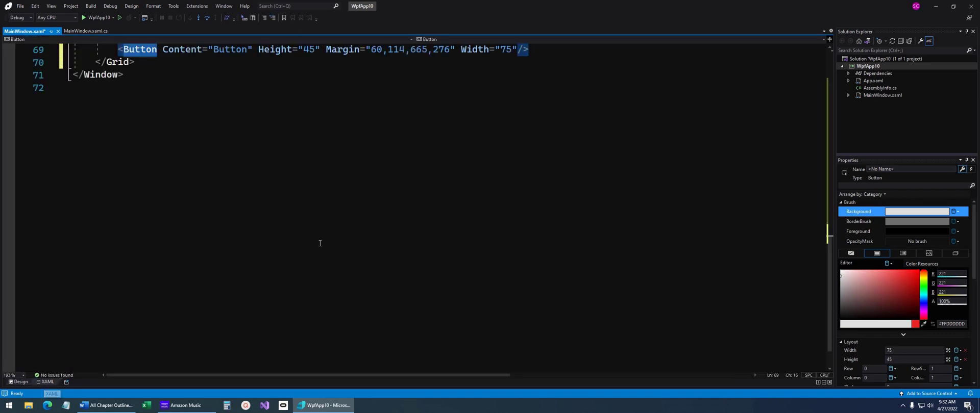
pyautogui.scroll(15, 293, 244)
pyautogui.scroll(-2, 293, 244)
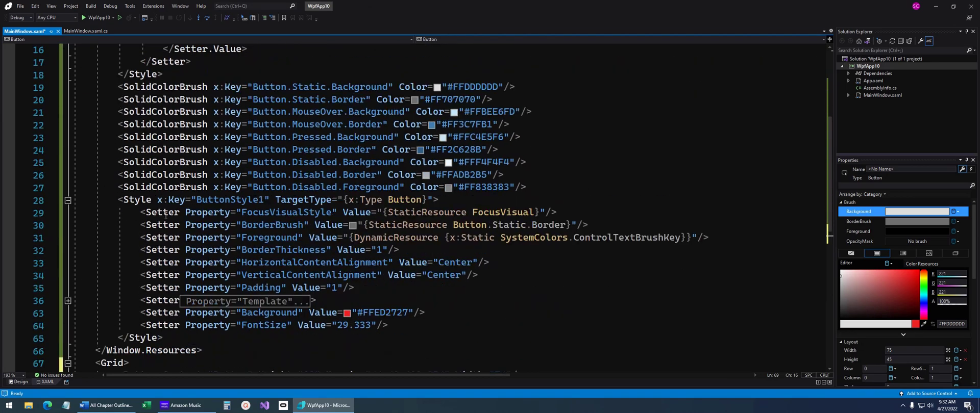
pyautogui.moveTo(158, 200); pyautogui.dragTo(275, 200)
pyautogui.press('Delete')
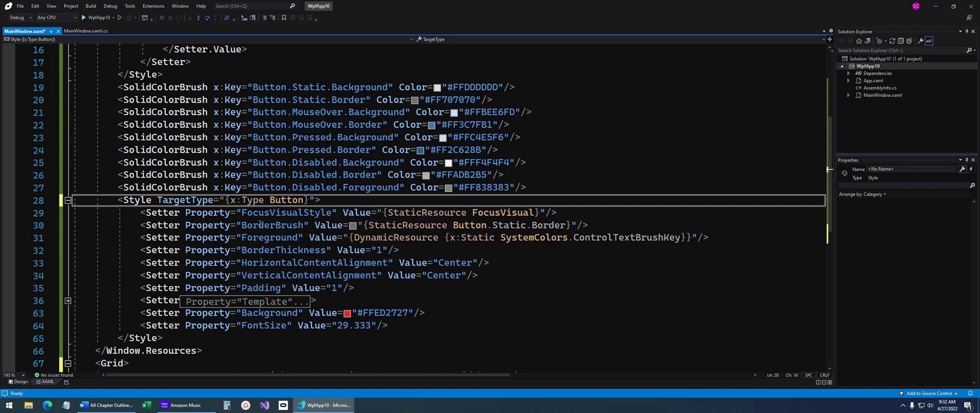
pyautogui.click(23, 382)
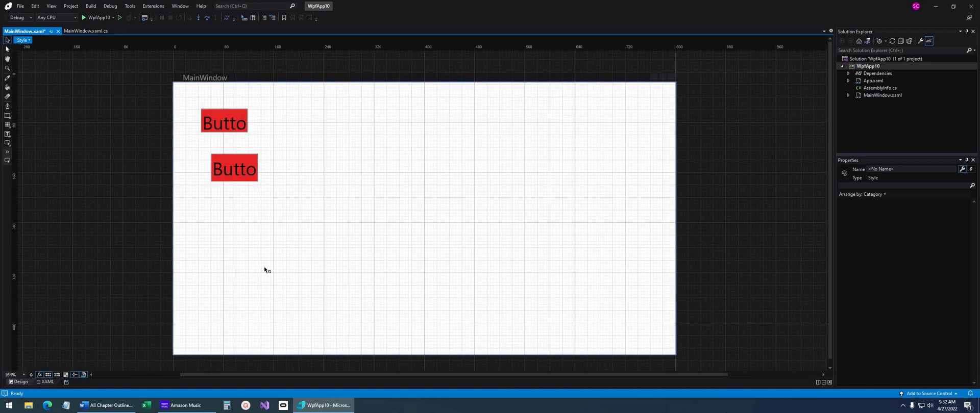
pyautogui.click(279, 189)
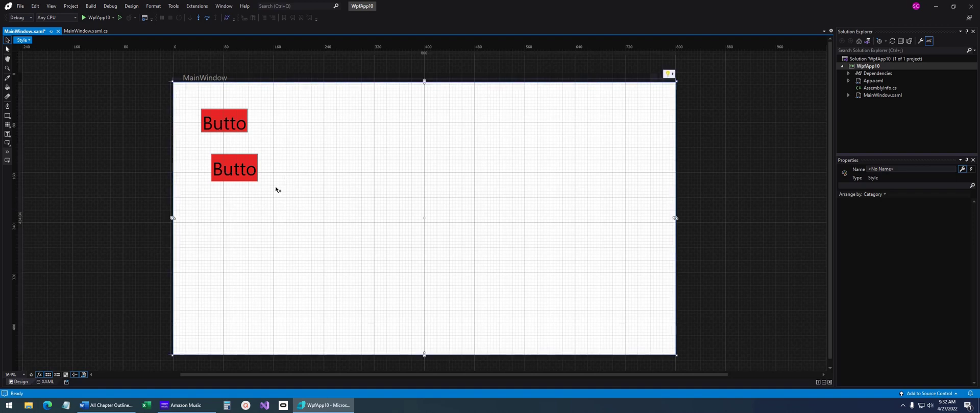
# Remove the Window.Resources block from the XAML, save MainWindow.xaml, and return to Design
pyautogui.click(46, 382)
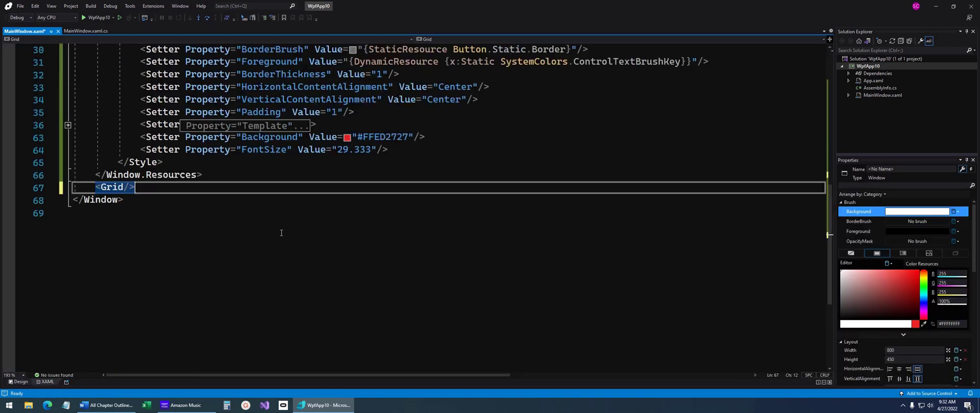
pyautogui.click(227, 177)
pyautogui.scroll(10, 219, 176)
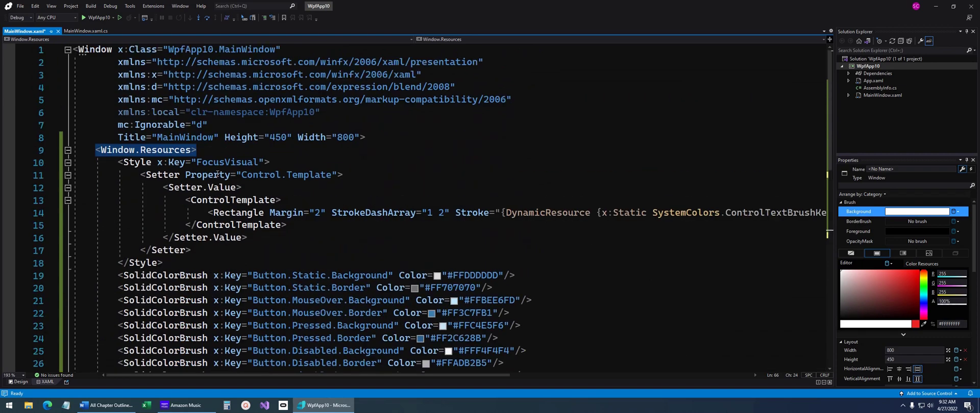
pyautogui.keyDown('shift'); pyautogui.click(94, 151); pyautogui.keyUp('shift')
pyautogui.press('Delete')
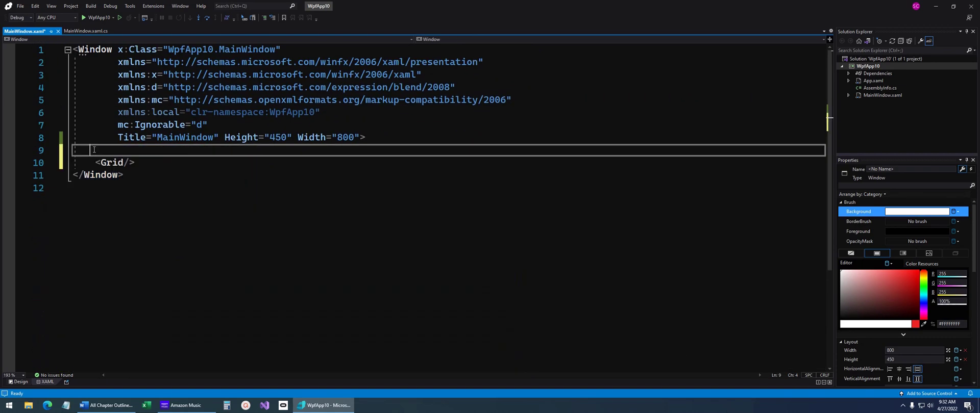
pyautogui.hotkey('ctrl', 's')
pyautogui.click(20, 381)
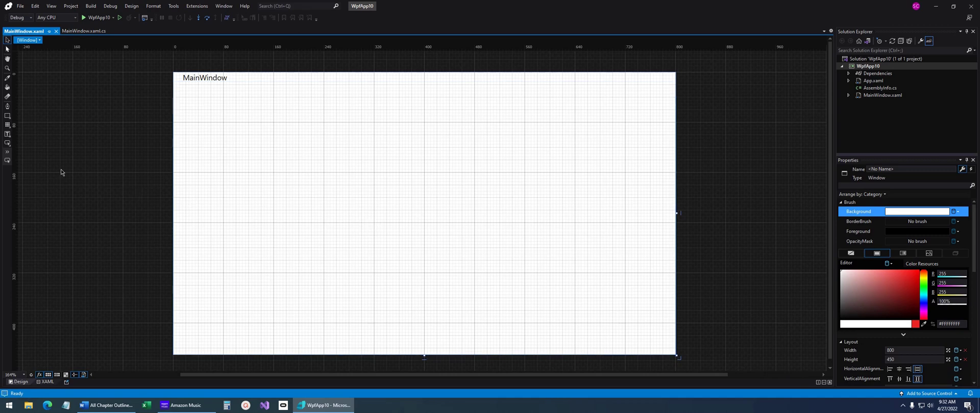
# Draw a new Button near the top-left of MainWindow
pyautogui.click(8, 144)
pyautogui.click(7, 146)
pyautogui.moveTo(216, 106); pyautogui.dragTo(295, 143)
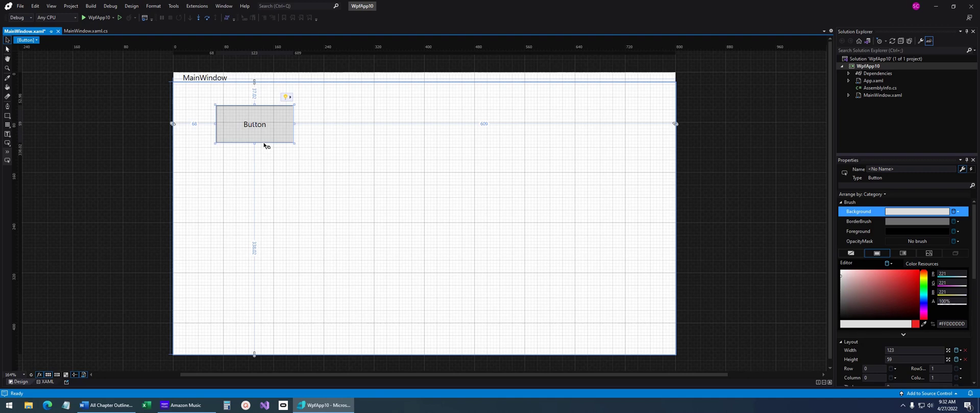
# Create an editable template copy of the button named ButtonStyle1 in this document
pyautogui.rightClick(269, 121)
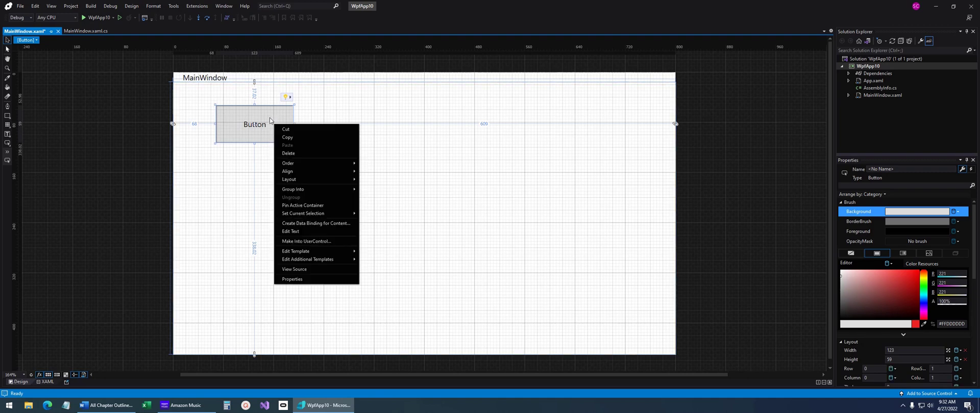
pyautogui.moveTo(334, 252)
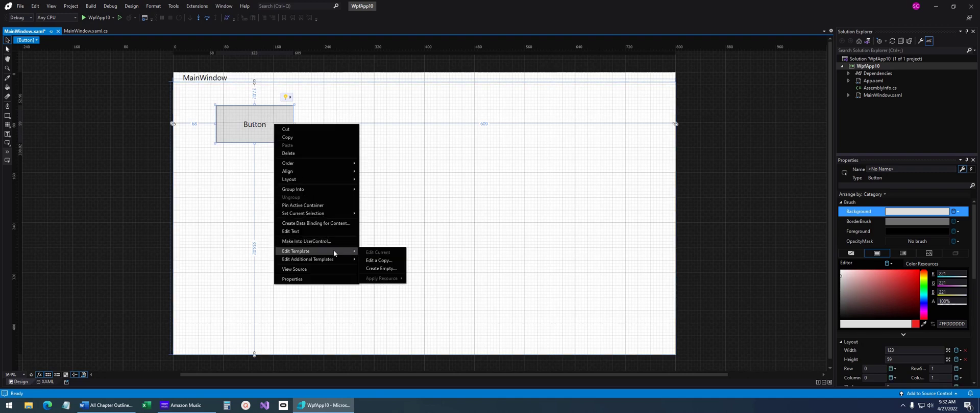
pyautogui.click(384, 261)
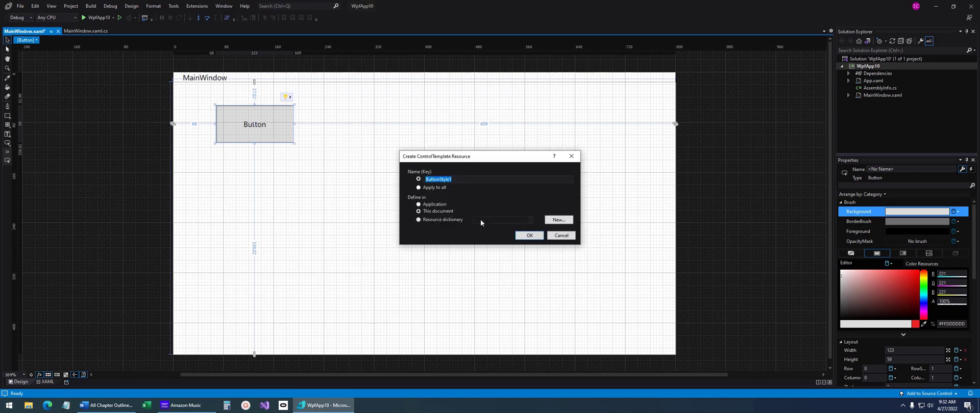
pyautogui.click(529, 237)
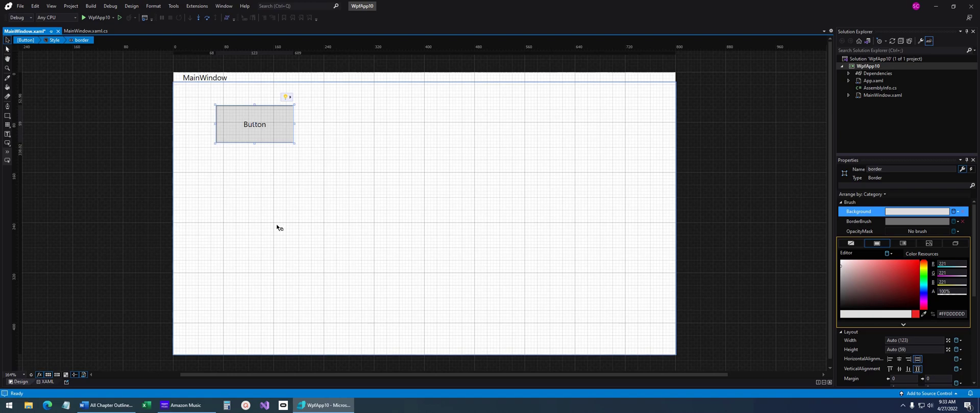
# Show the Objects and Timeline panel and view the button template's XAML markup
pyautogui.click(51, 6)
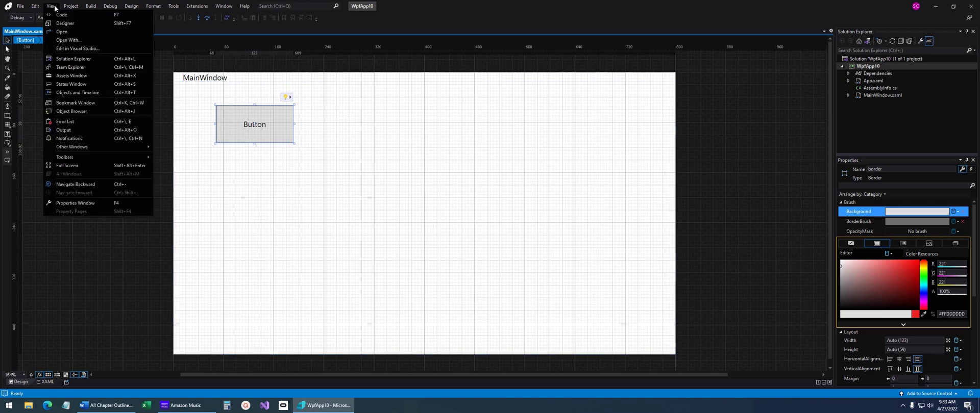
pyautogui.click(82, 92)
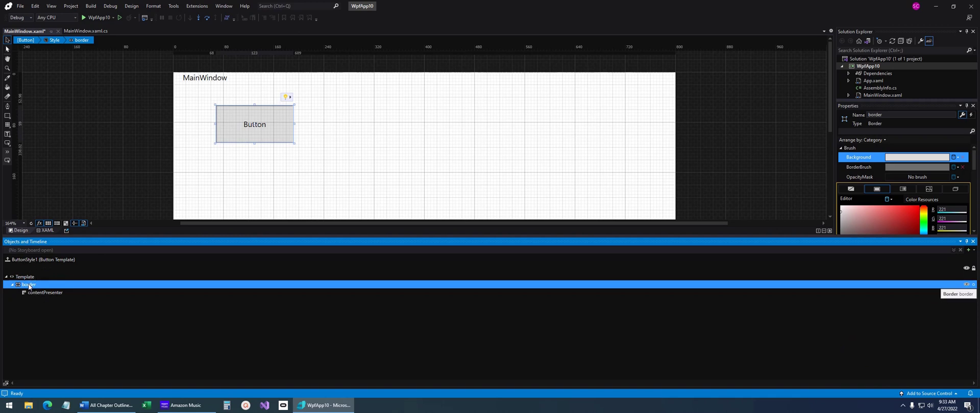
pyautogui.click(45, 230)
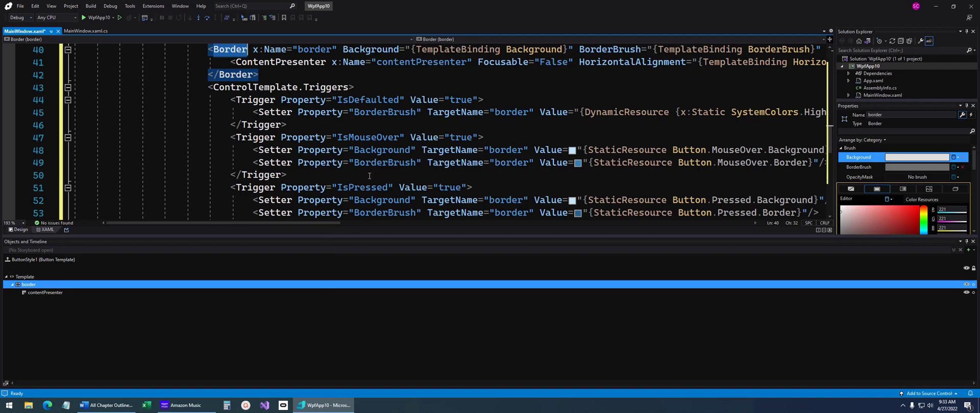
# Add an empty line after the closing </Border> tag in ButtonStyle1's template
pyautogui.scroll(2, 364, 156)
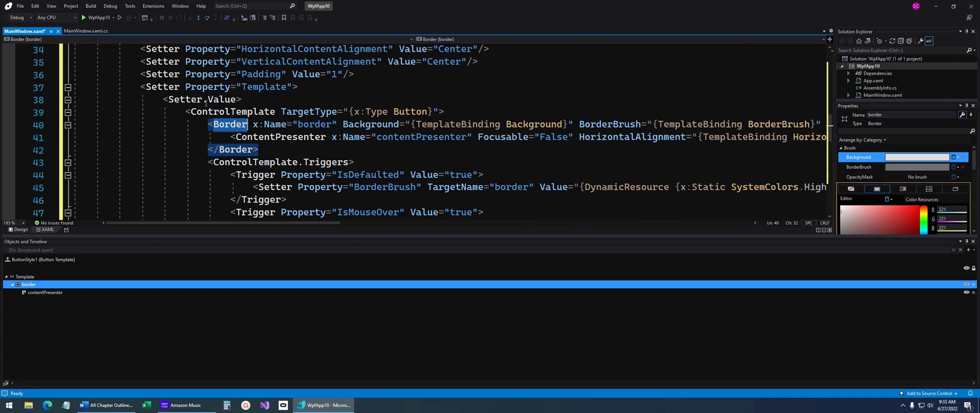
pyautogui.scroll(4, 205, 103)
pyautogui.click(294, 137)
pyautogui.scroll(-1, 296, 138)
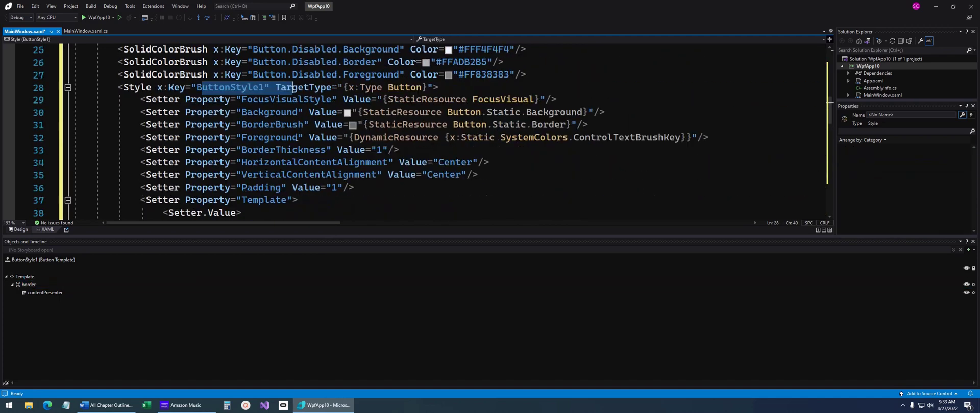
pyautogui.scroll(-3, 297, 137)
pyautogui.moveTo(146, 87); pyautogui.dragTo(298, 87)
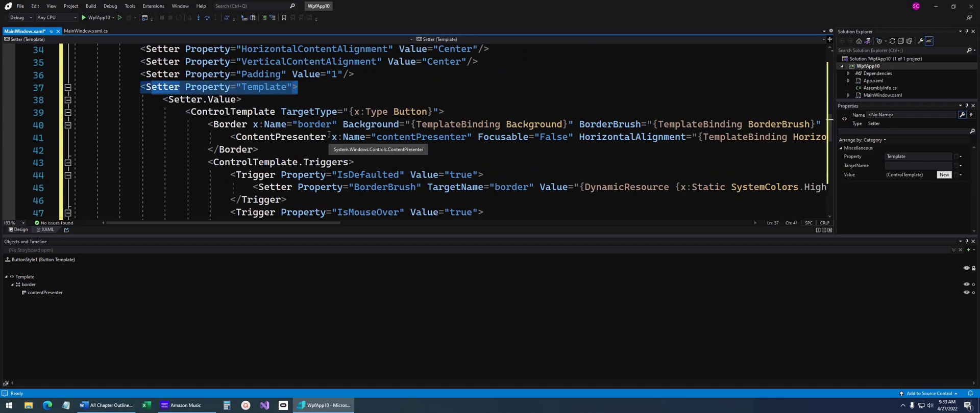
pyautogui.click(261, 149)
pyautogui.press('Return')
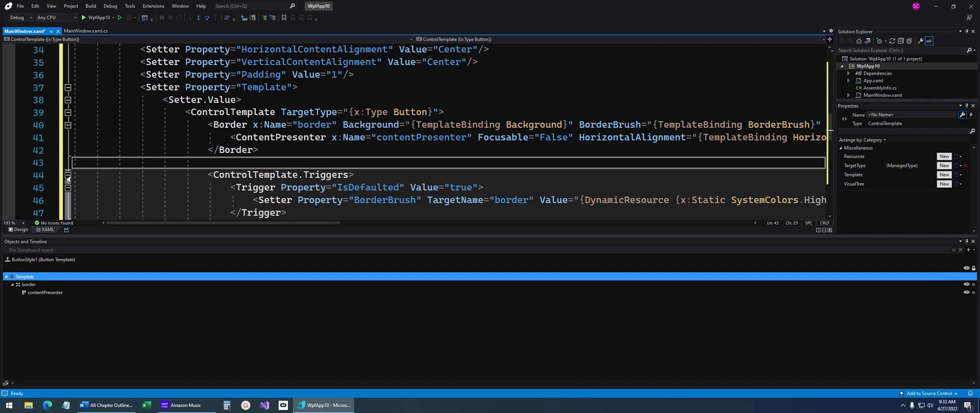
# Select the whole ControlTemplate.Triggers block, including the IsMouseOver trigger
pyautogui.scroll(-1, 326, 173)
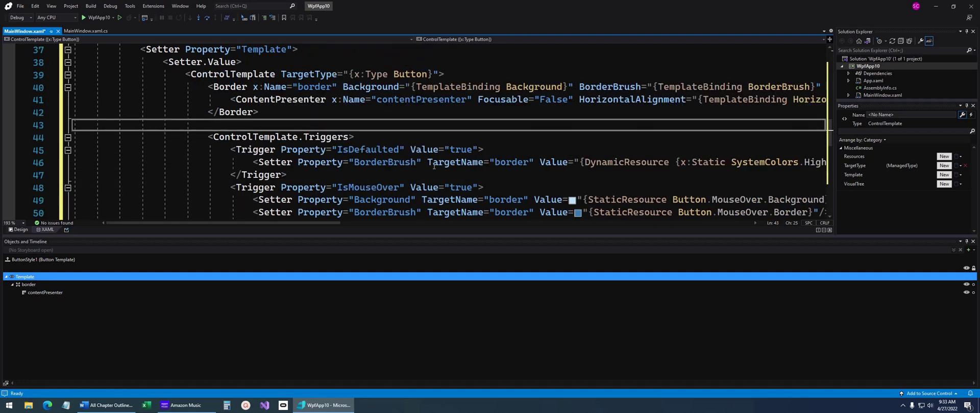
pyautogui.scroll(-1, 425, 164)
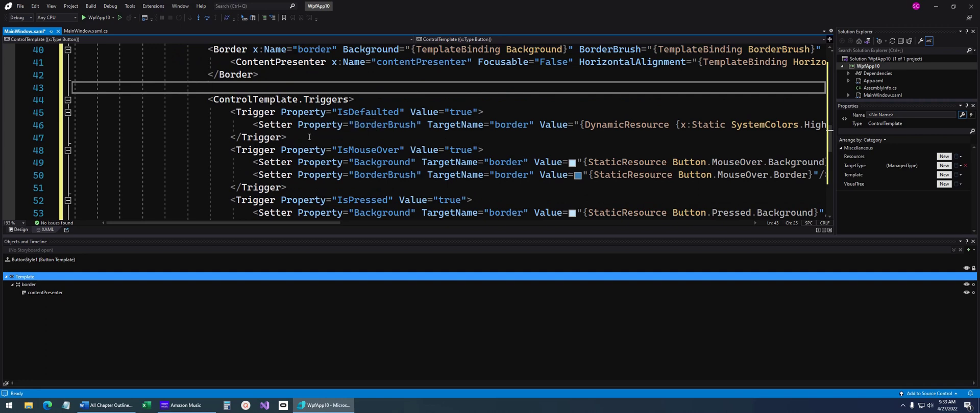
pyautogui.moveTo(308, 150); pyautogui.dragTo(388, 150)
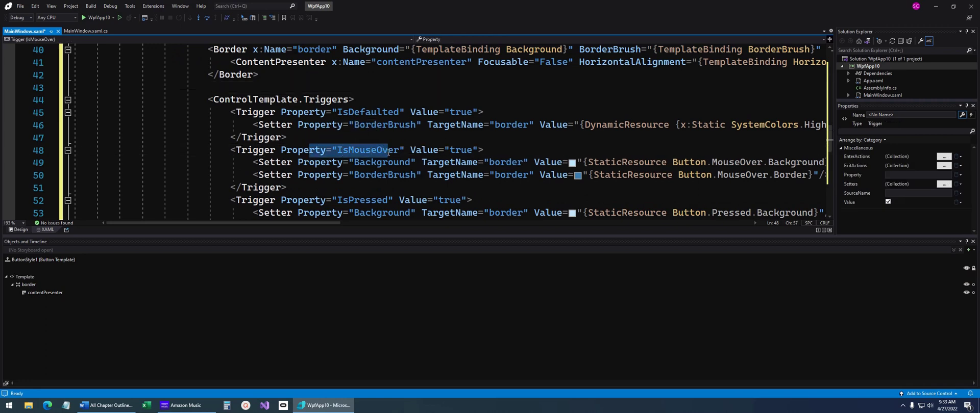
pyautogui.moveTo(255, 162); pyautogui.dragTo(422, 175)
pyautogui.scroll(-2, 354, 125)
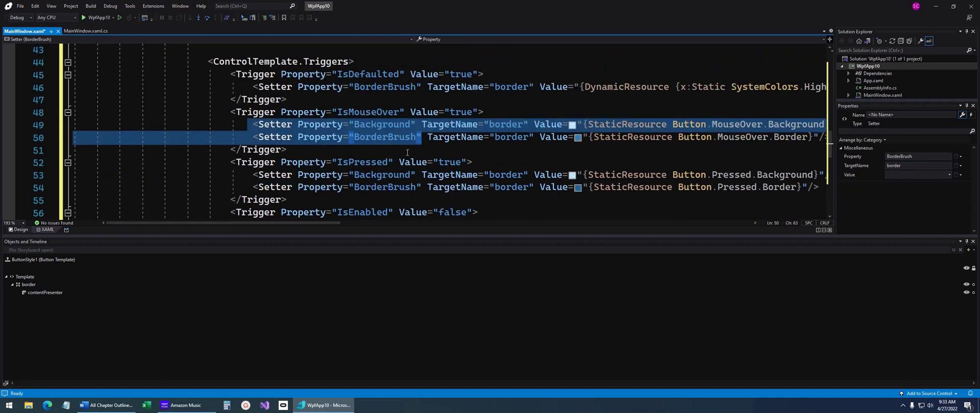
pyautogui.scroll(-1, 358, 134)
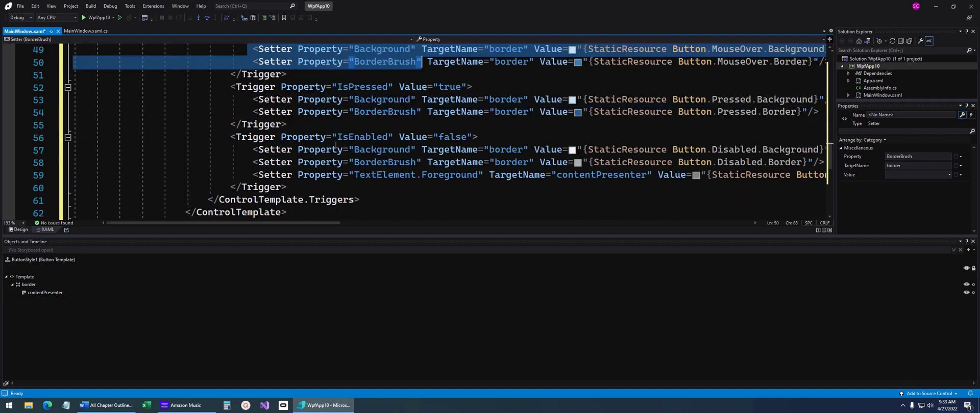
pyautogui.click(362, 197)
pyautogui.scroll(4, 250, 150)
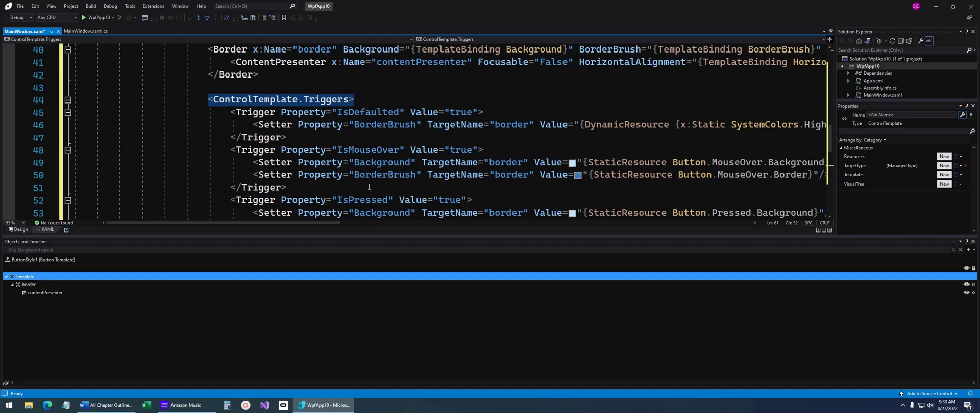
pyautogui.keyDown('shift'); pyautogui.click(210, 131); pyautogui.keyUp('shift')
# Delete the Triggers block and the Border element from the template
pyautogui.press('Delete')
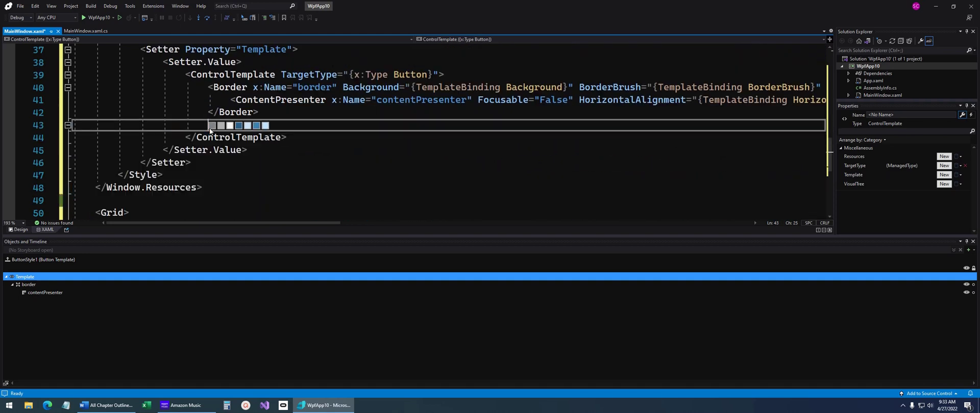
pyautogui.scroll(1, 211, 127)
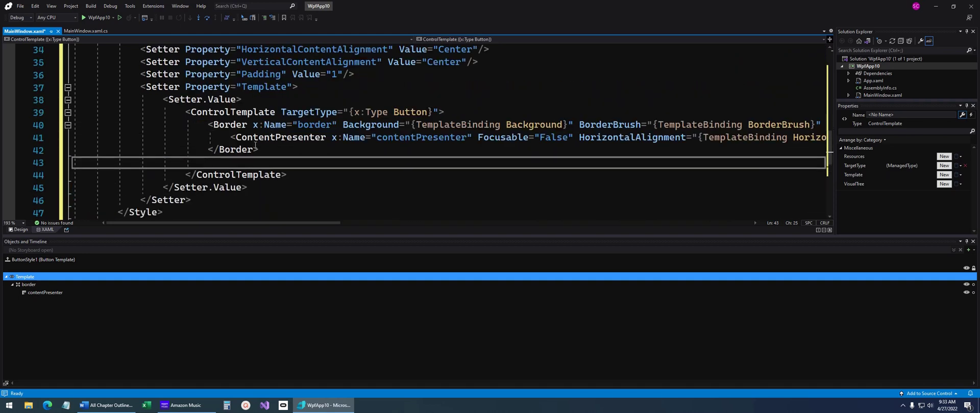
pyautogui.moveTo(259, 150); pyautogui.dragTo(211, 131)
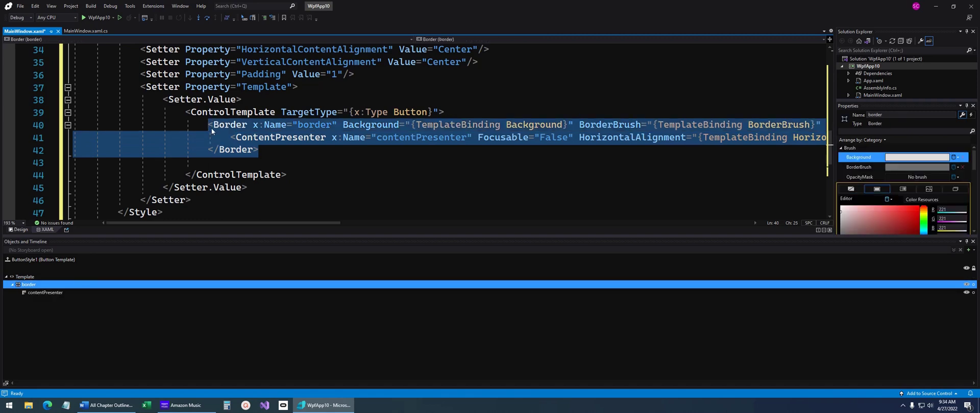
pyautogui.press('Delete')
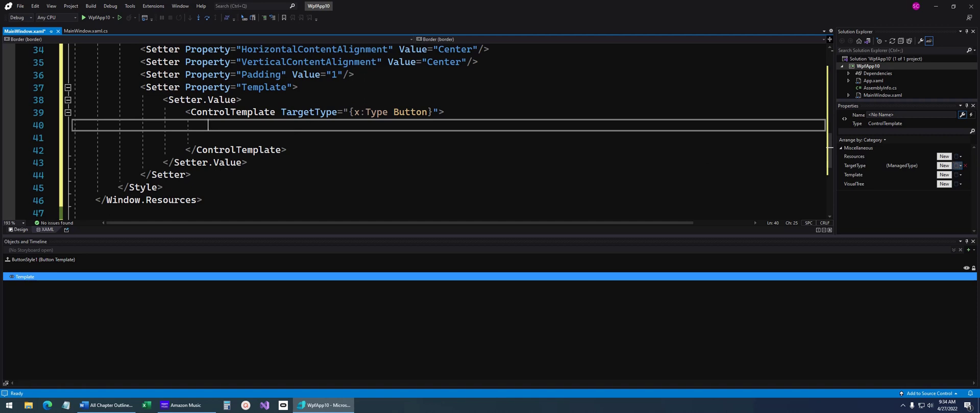
# Paste the Word markup: a Grid with a black-outlined red Ellipse and centred ContentPresenter
pyautogui.click(106, 405)
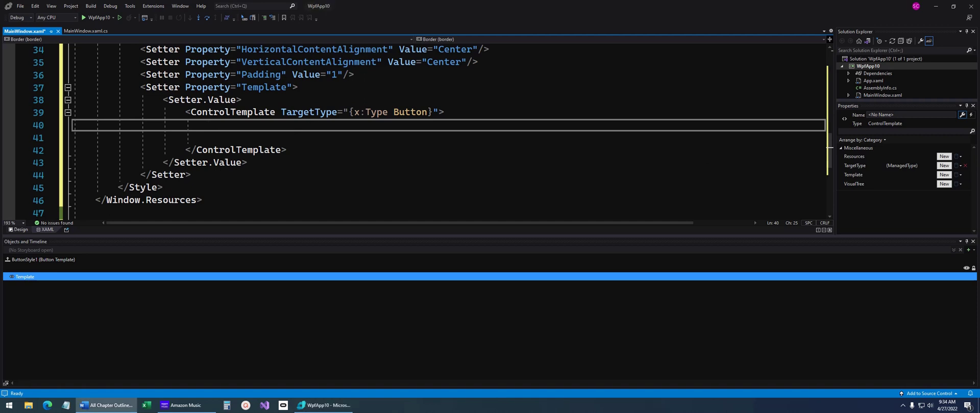
pyautogui.click(269, 125)
pyautogui.write('<Grid>     <Ellipse Stroke="Black" Fill="Red" />     <ContentPresenter HorizontalAlignment="Center" VerticalAlignment="Center"/> </Grid>')
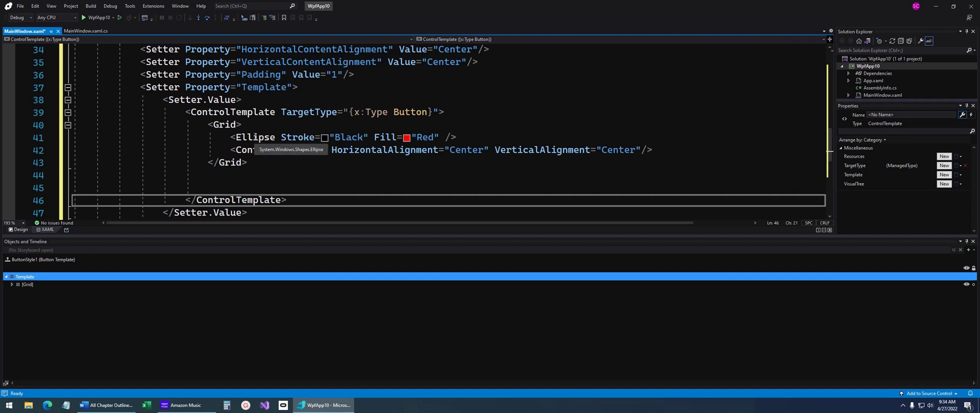
pyautogui.moveTo(231, 137); pyautogui.dragTo(457, 137)
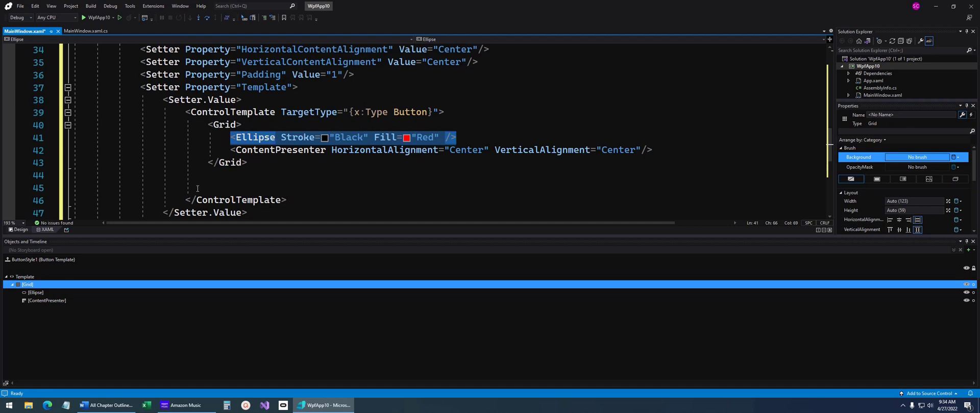
pyautogui.click(21, 230)
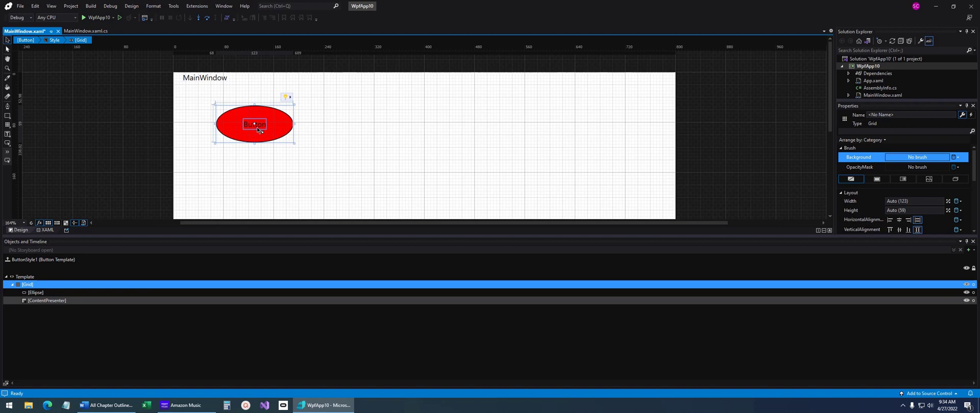
# Leave template editing and draw a second Button below the red ellipse
pyautogui.click(341, 148)
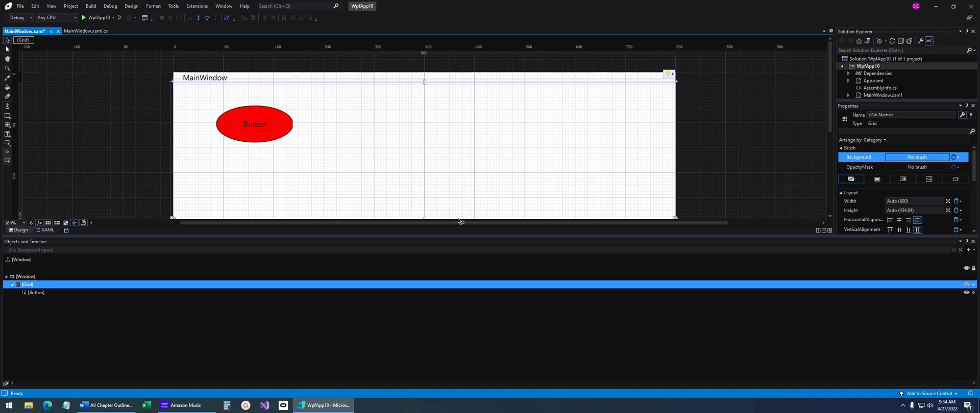
pyautogui.scroll(-2, 320, 161)
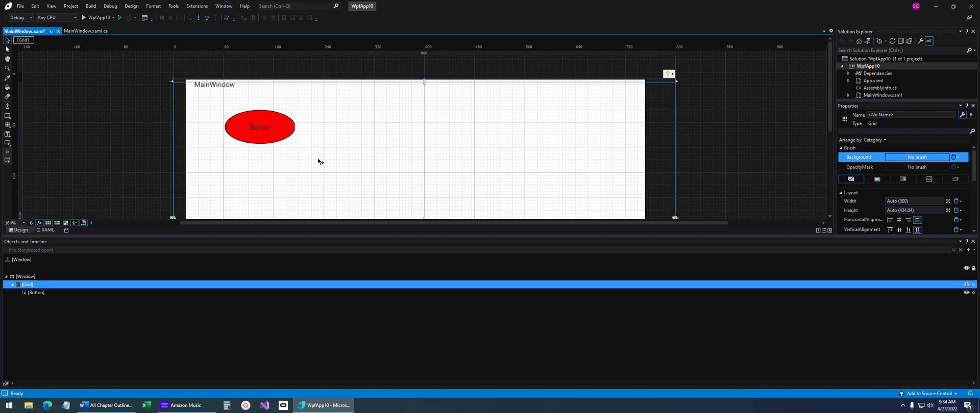
pyautogui.rightClick(10, 147)
pyautogui.click(25, 145)
pyautogui.moveTo(230, 155); pyautogui.dragTo(301, 183)
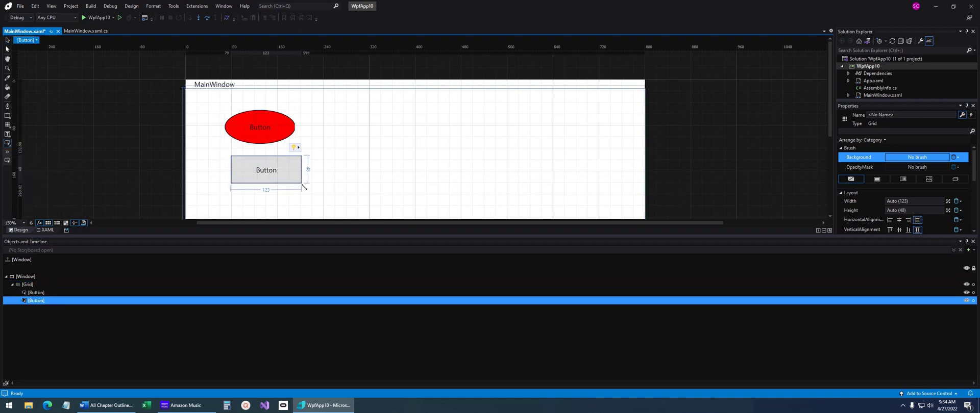
# Apply the red ellipse button style resource to the new Button
pyautogui.rightClick(295, 169)
pyautogui.moveTo(359, 300)
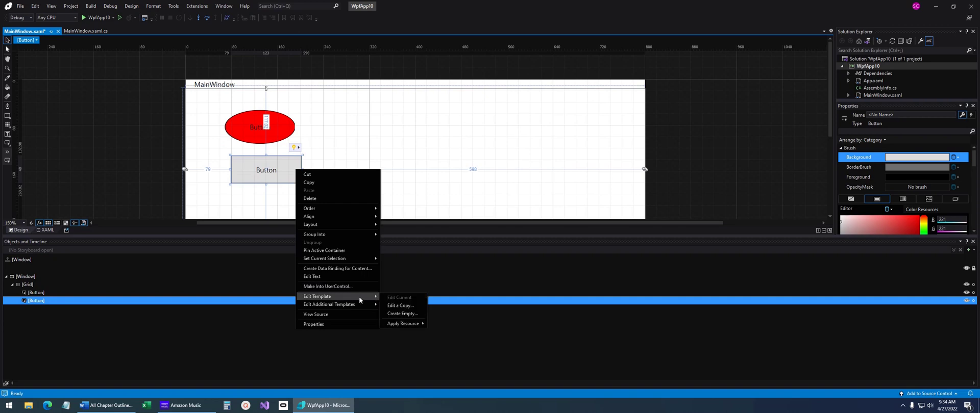
pyautogui.moveTo(406, 324)
pyautogui.click(441, 325)
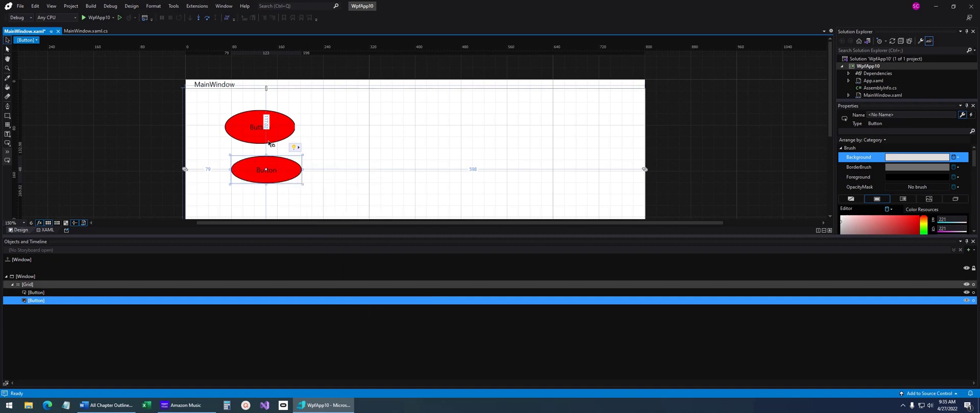
pyautogui.click(385, 152)
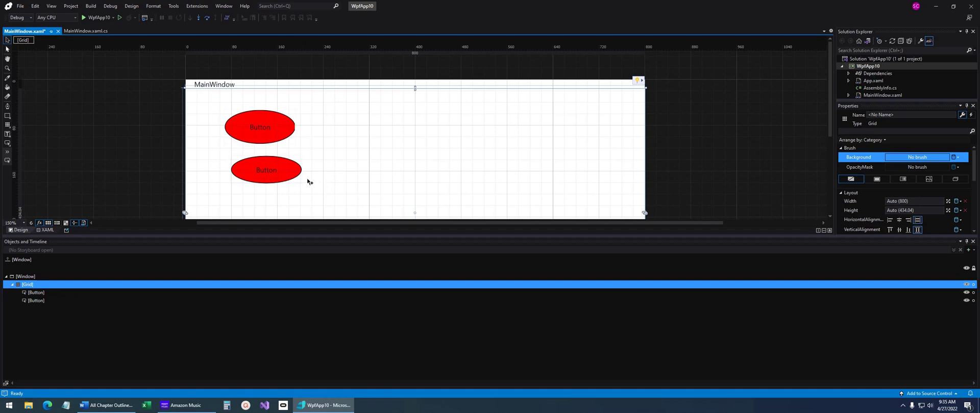
pyautogui.click(291, 175)
# Glance at the button's properties and events, then marquee-select both buttons
pyautogui.click(962, 122)
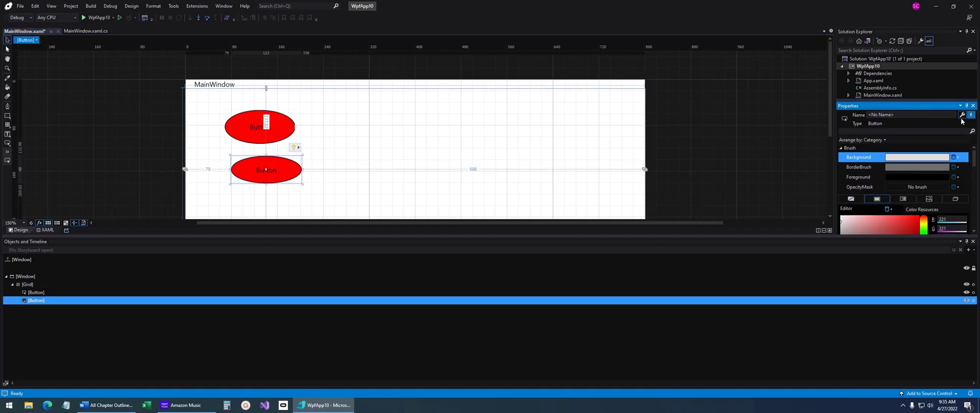
pyautogui.click(970, 115)
pyautogui.click(962, 115)
pyautogui.click(339, 179)
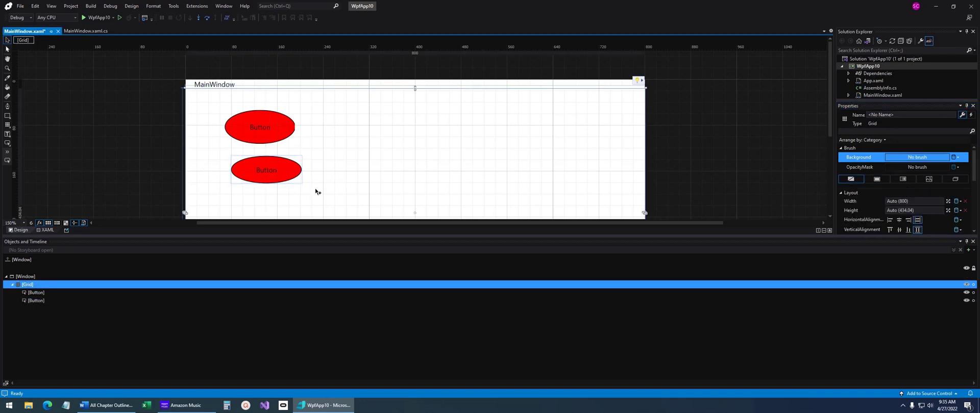
pyautogui.moveTo(320, 196); pyautogui.dragTo(212, 108)
# Delete both ellipse buttons and switch to MainWindow's XAML
pyautogui.press('Delete')
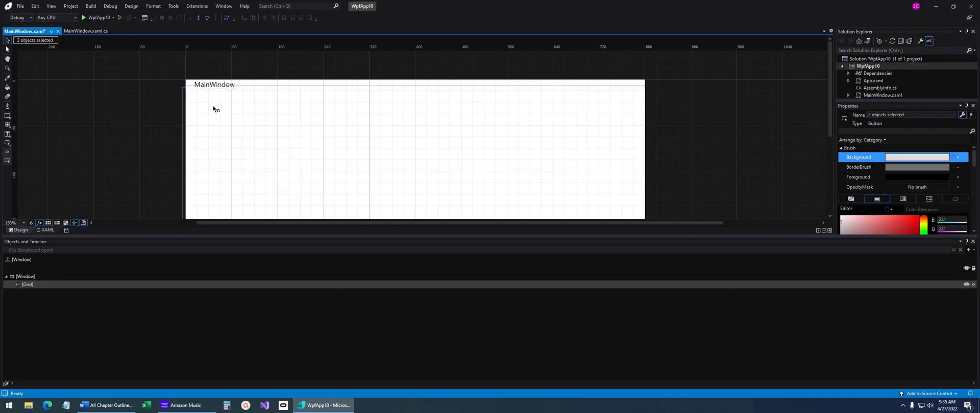
pyautogui.click(41, 123)
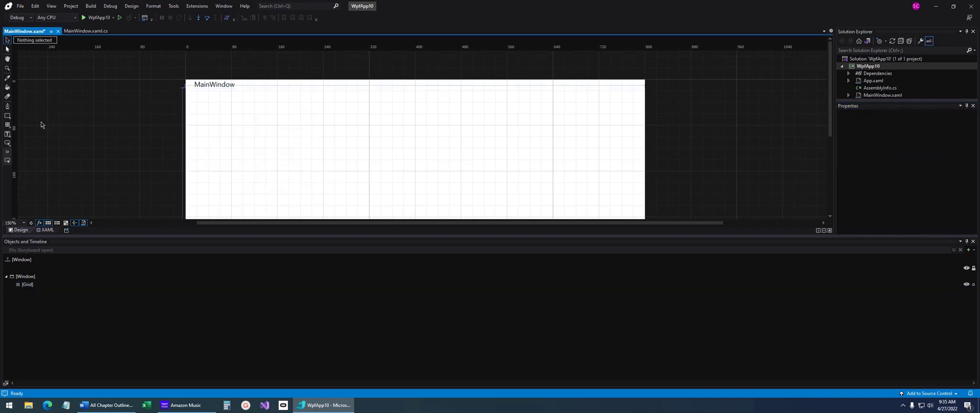
pyautogui.click(46, 231)
# Delete the Window.Resources block holding ButtonStyle1 and save MainWindow.xaml
pyautogui.scroll(1, 221, 179)
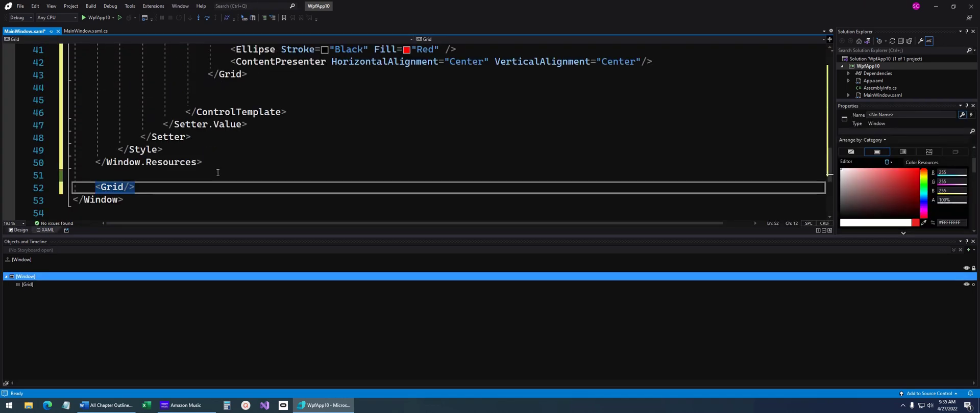
pyautogui.click(217, 164)
pyautogui.scroll(12, 209, 164)
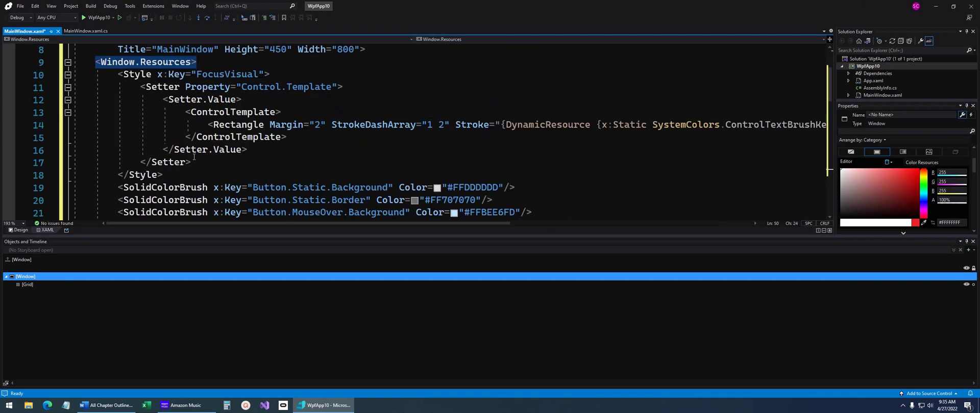
pyautogui.scroll(2, 194, 157)
pyautogui.keyDown('shift'); pyautogui.click(94, 137); pyautogui.keyUp('shift')
pyautogui.press('Delete')
pyautogui.hotkey('ctrl', 's')
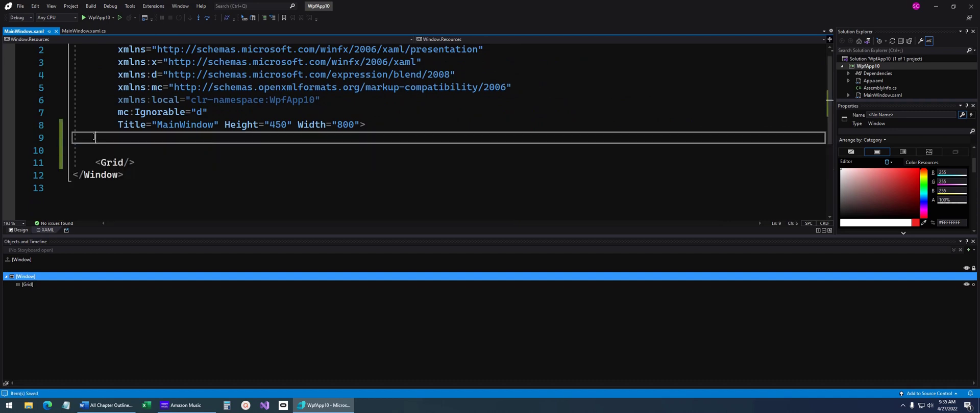
# Return to design view and enlarge the canvas by dragging the panel splitter down
pyautogui.click(21, 231)
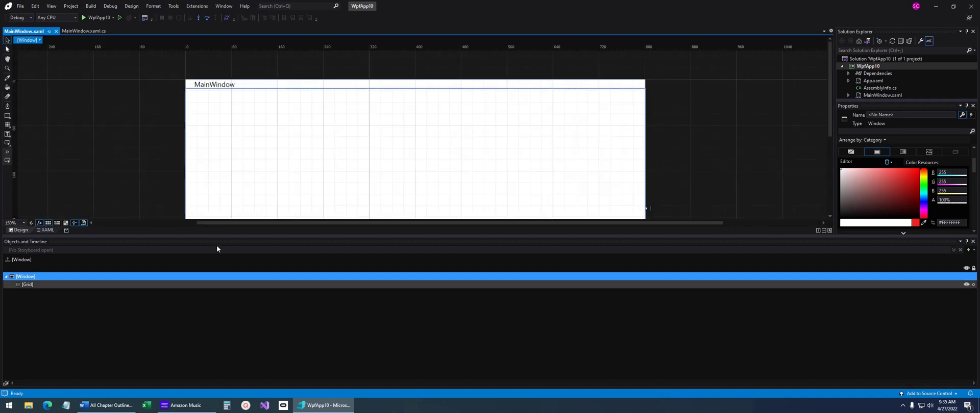
pyautogui.click(247, 256)
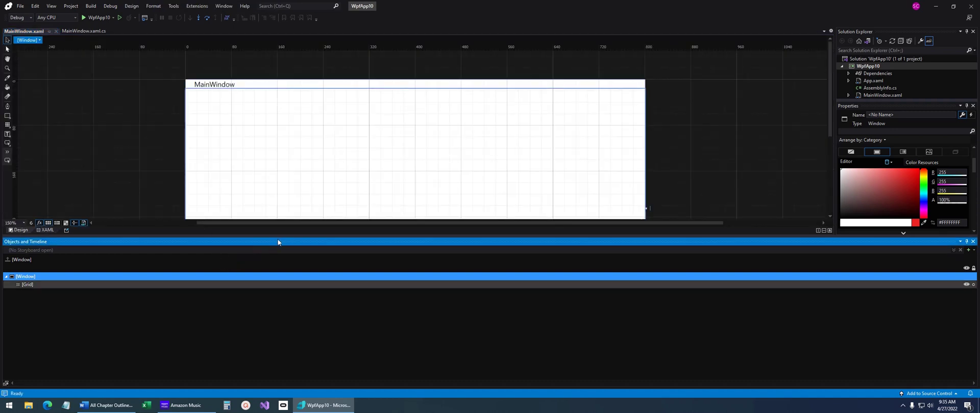
pyautogui.moveTo(269, 238); pyautogui.dragTo(296, 283)
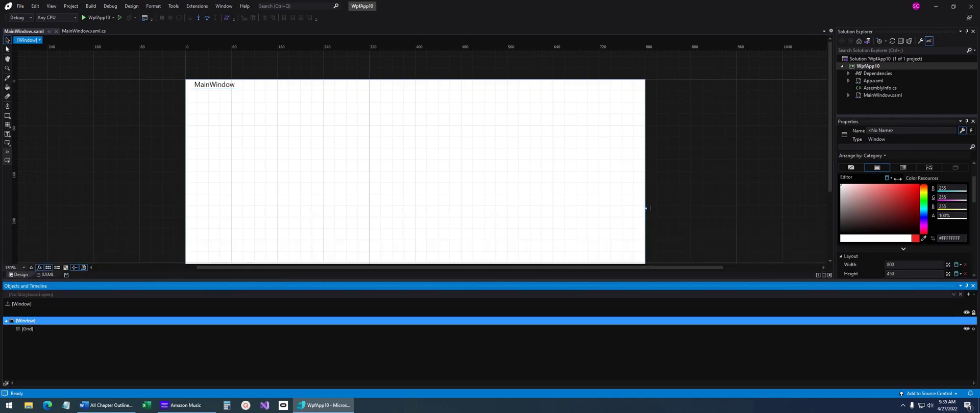
# Draw a plain Button near the window's top-left and start a new storyboard
pyautogui.hotkey('alt', 'Tab')
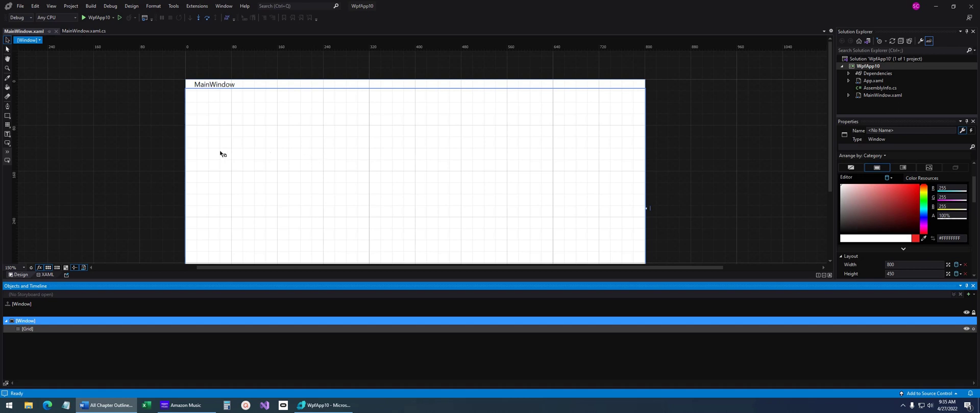
pyautogui.click(8, 143)
pyautogui.click(26, 144)
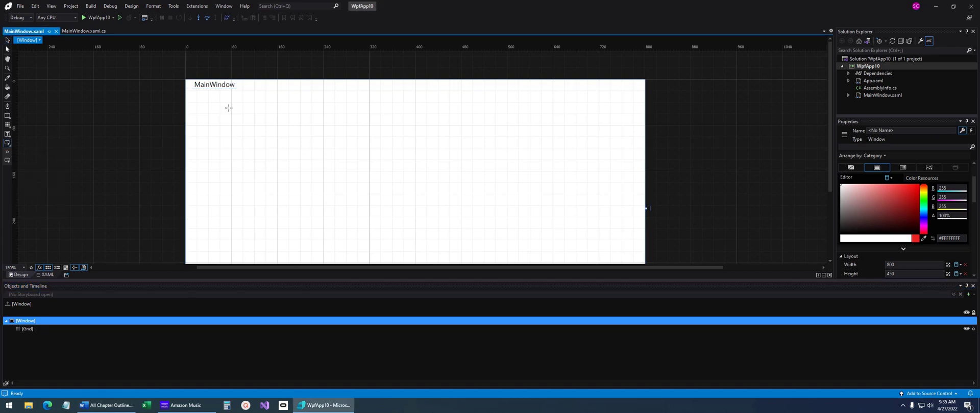
pyautogui.moveTo(201, 97); pyautogui.dragTo(250, 117)
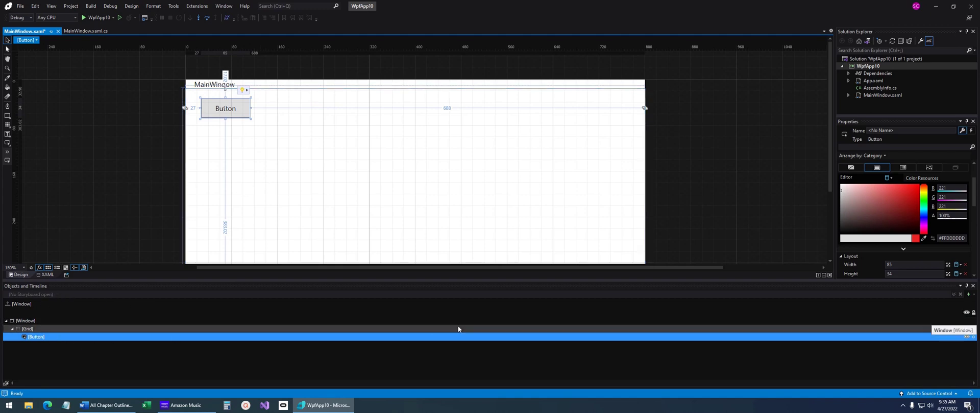
pyautogui.click(969, 296)
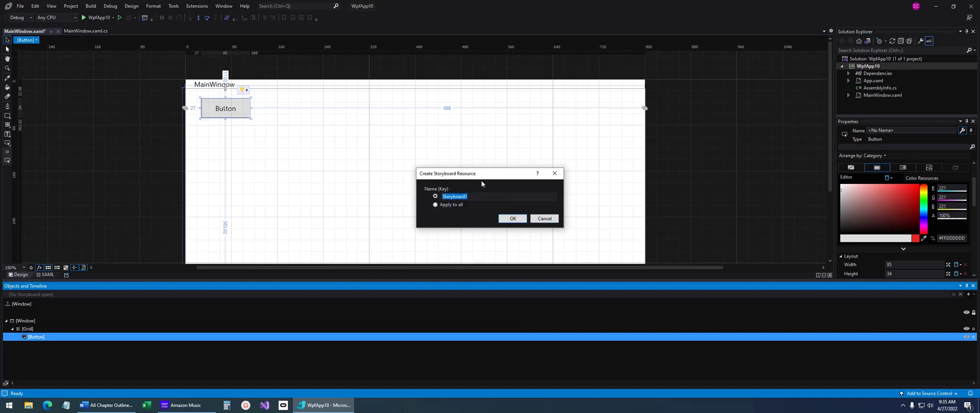
# Create Storyboard1, key the button at 0 s, and nudge it down at 0.5 s
pyautogui.click(509, 220)
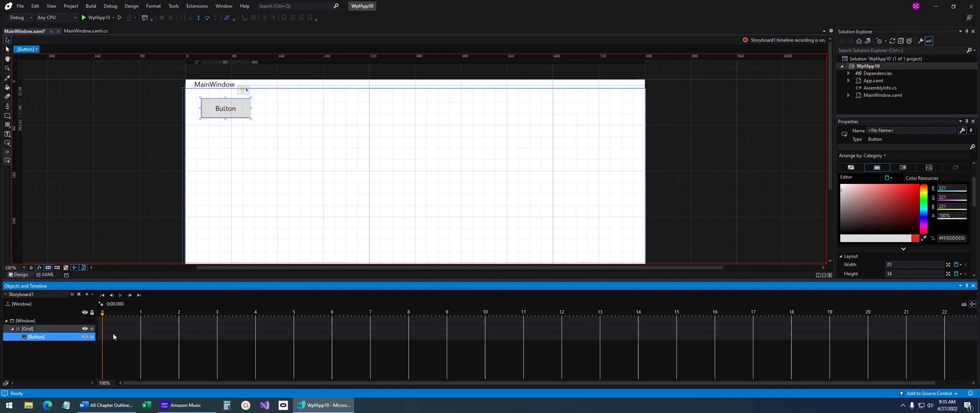
pyautogui.click(101, 304)
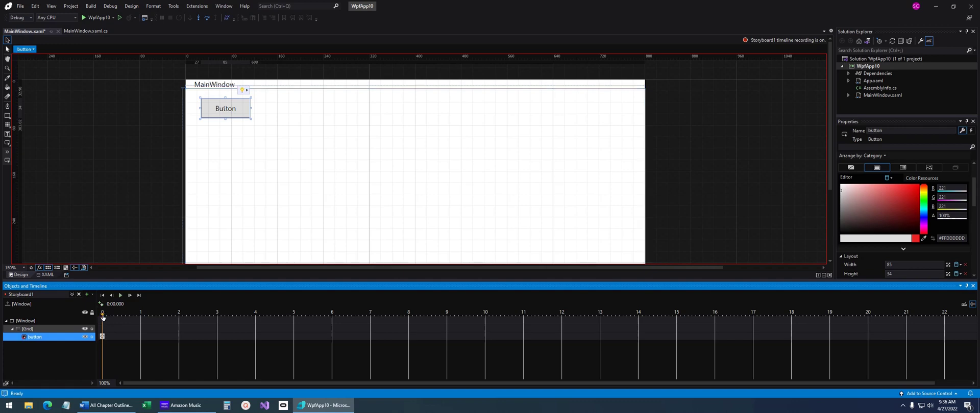
pyautogui.moveTo(102, 316); pyautogui.dragTo(120, 318)
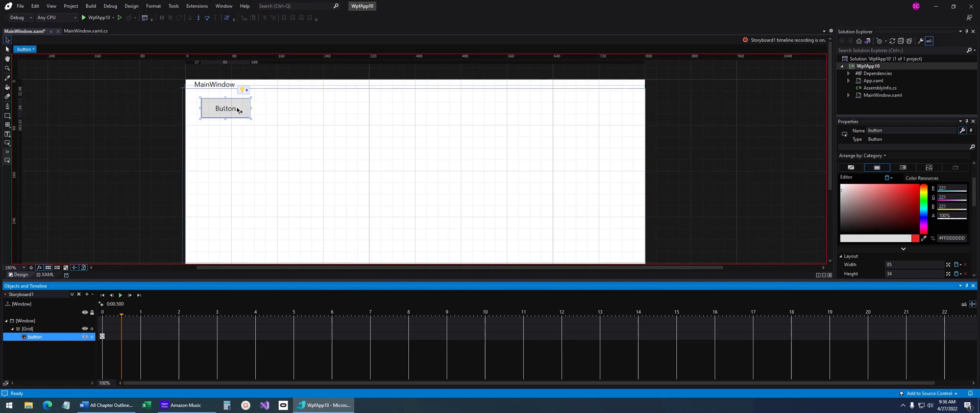
pyautogui.moveTo(239, 112); pyautogui.dragTo(239, 123)
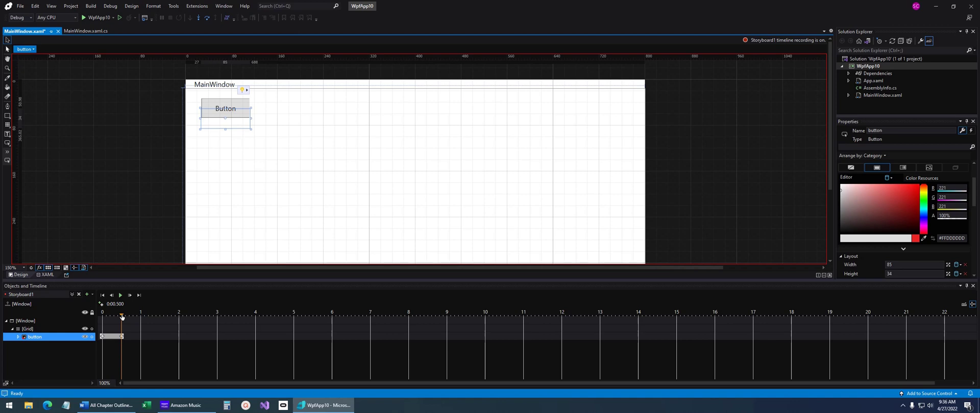
# Rotate the button slightly at the 1-second mark
pyautogui.moveTo(122, 317); pyautogui.dragTo(143, 317)
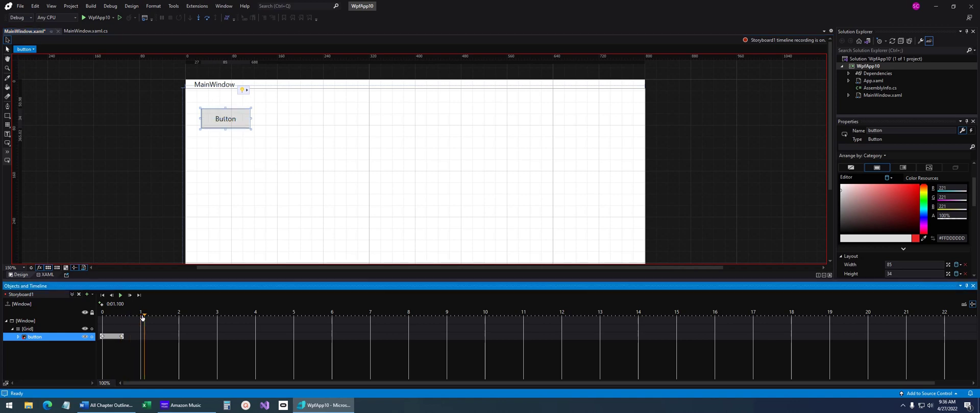
pyautogui.click(142, 316)
pyautogui.moveTo(252, 128)
pyautogui.mouseDown()
pyautogui.moveTo(190, 116)
pyautogui.moveTo(236, 92)
pyautogui.moveTo(250, 129)
pyautogui.mouseUp()
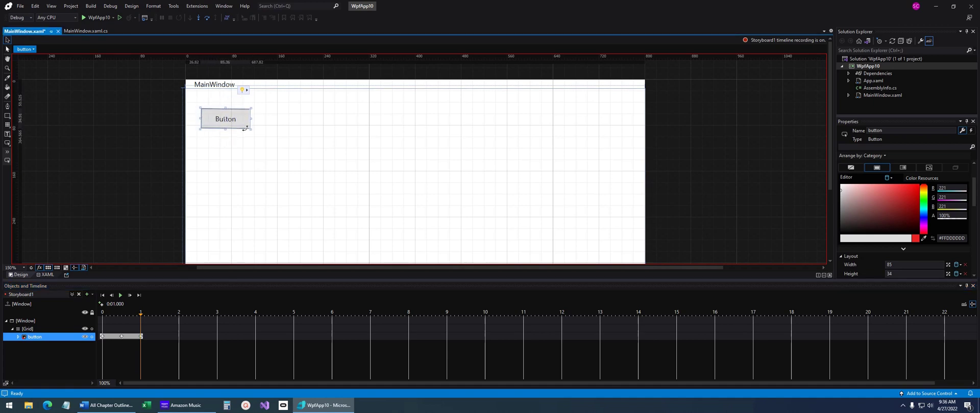
# Turn the button red (#FFDE1010) at 1.5 s and play Storyboard1
pyautogui.moveTo(142, 316); pyautogui.dragTo(159, 317)
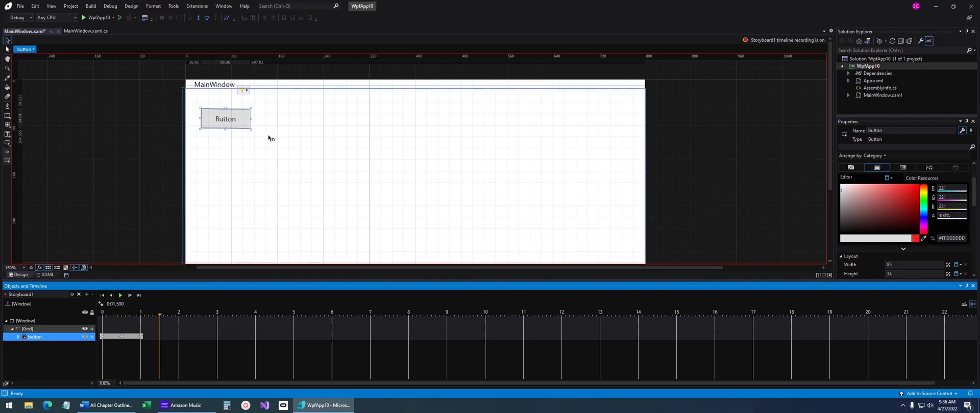
pyautogui.click(913, 191)
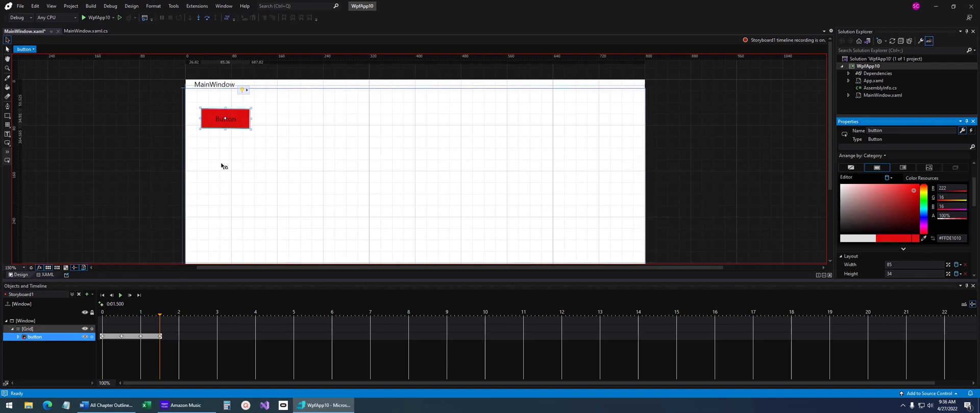
pyautogui.click(121, 297)
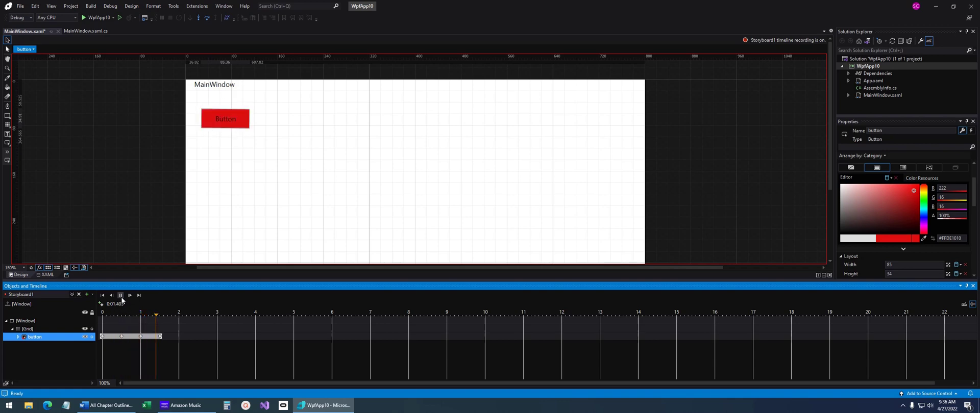
pyautogui.click(121, 296)
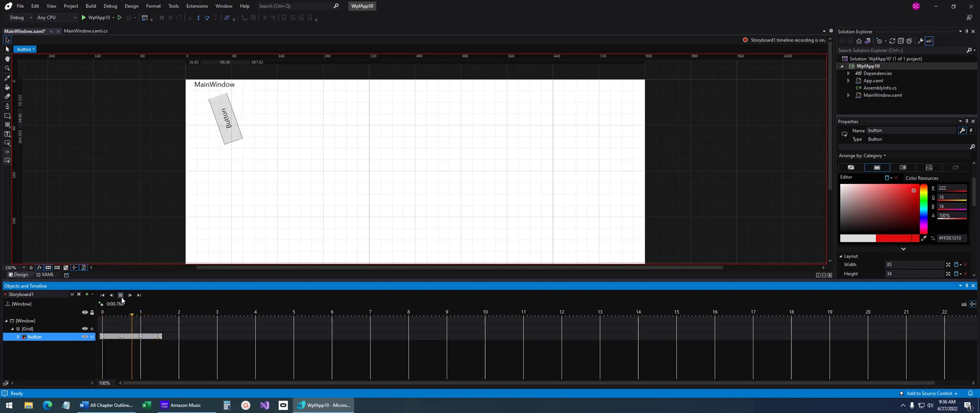